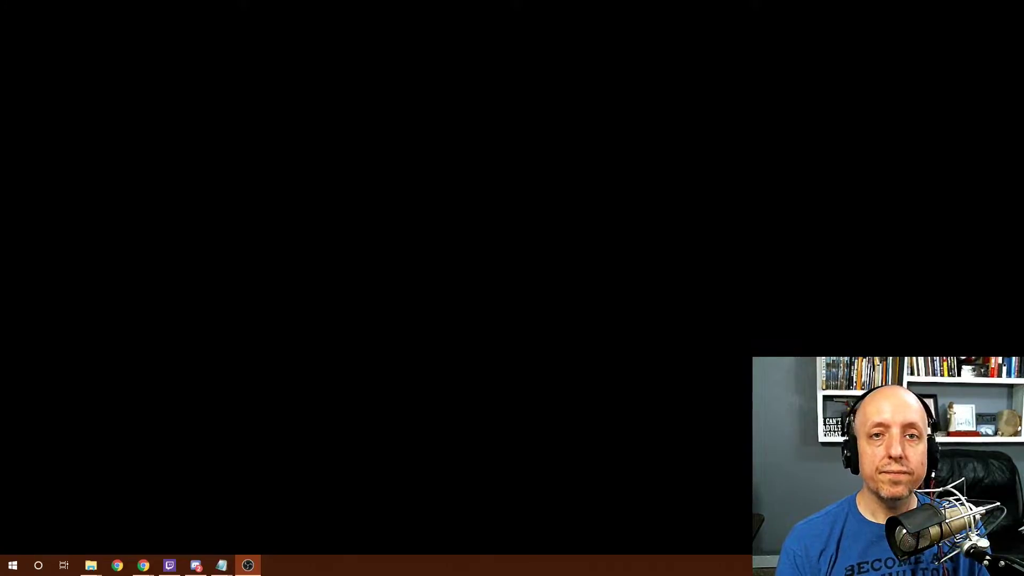
- Switch to the Twitch app and unlock the SkyFactory 4 modpack in its profile options
key("alt+Tab")
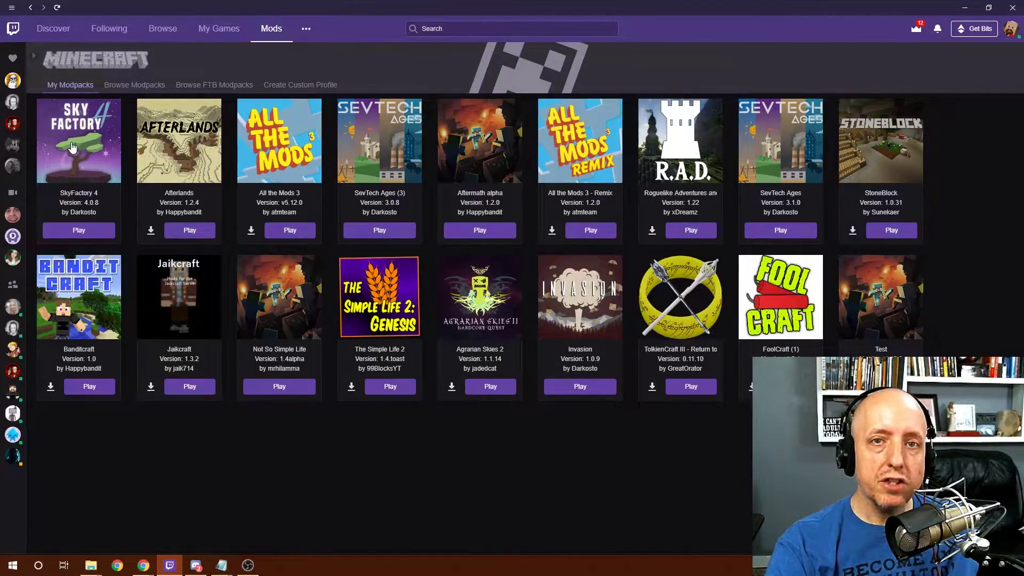
left_click(85, 129)
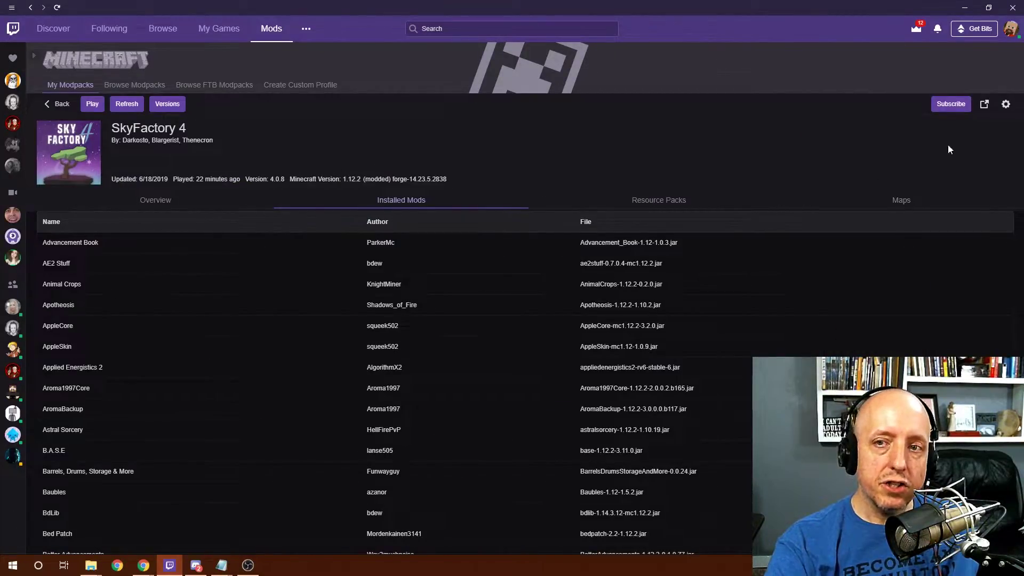
left_click(1006, 104)
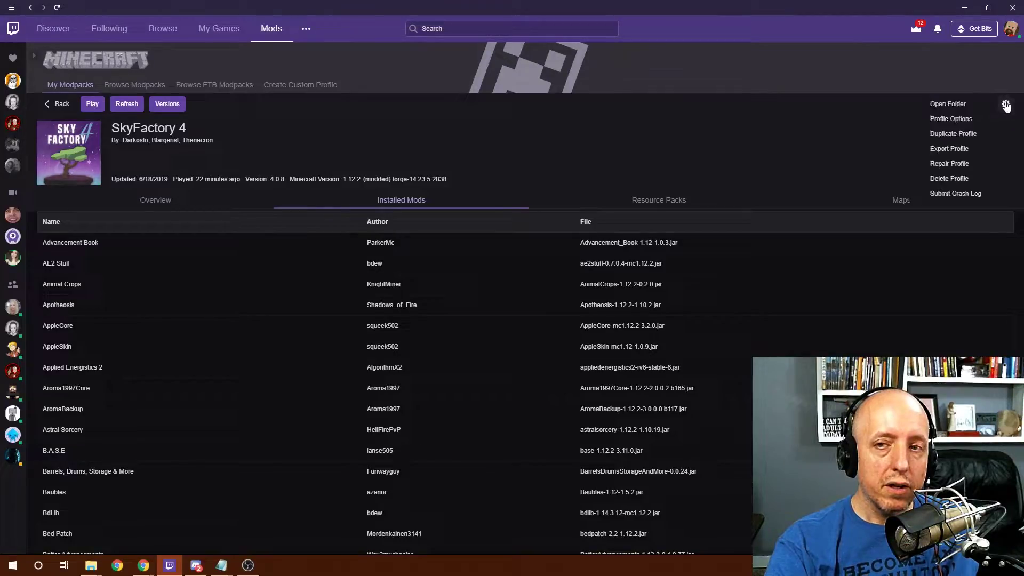
left_click(960, 122)
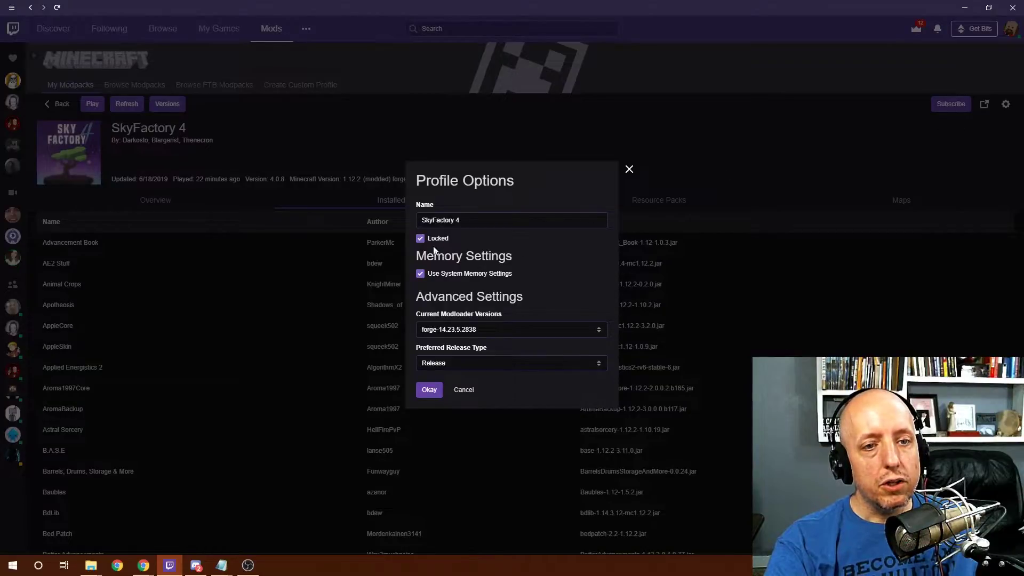
left_click(421, 240)
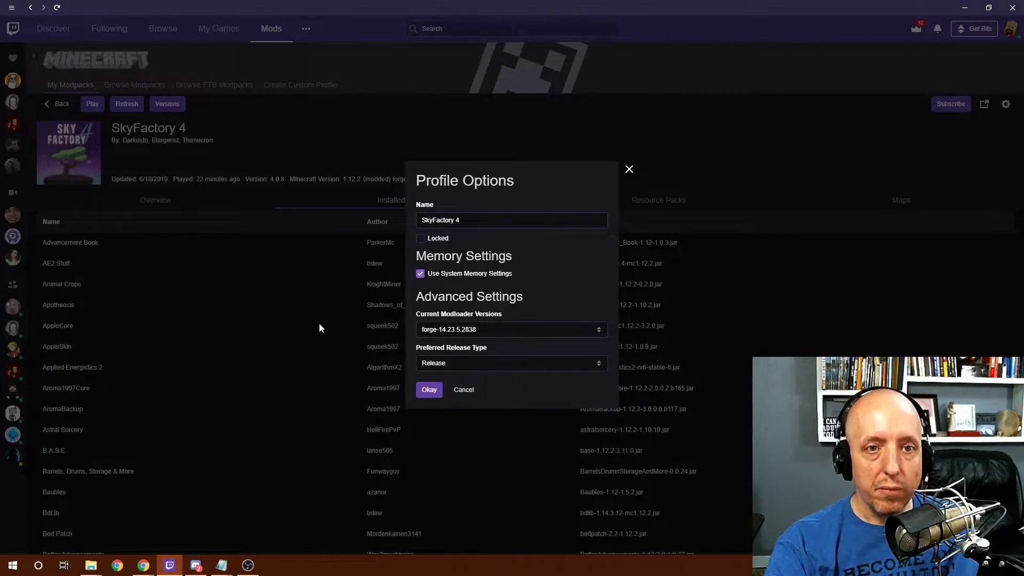
key("Return")
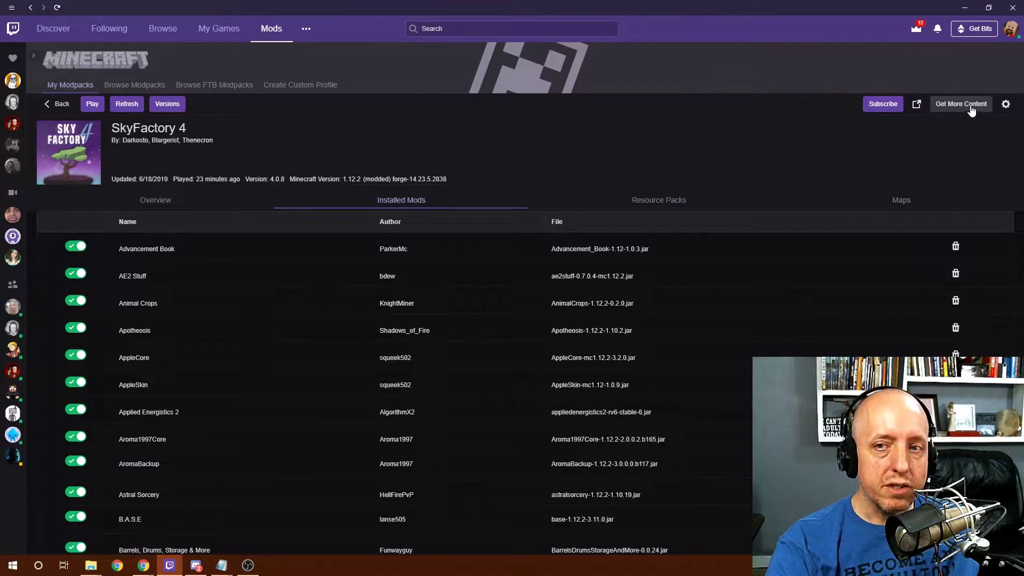
- Search the additional mods for SkyFactory 4 for "content creator" and return to the modpack's installed mods
left_click(959, 105)
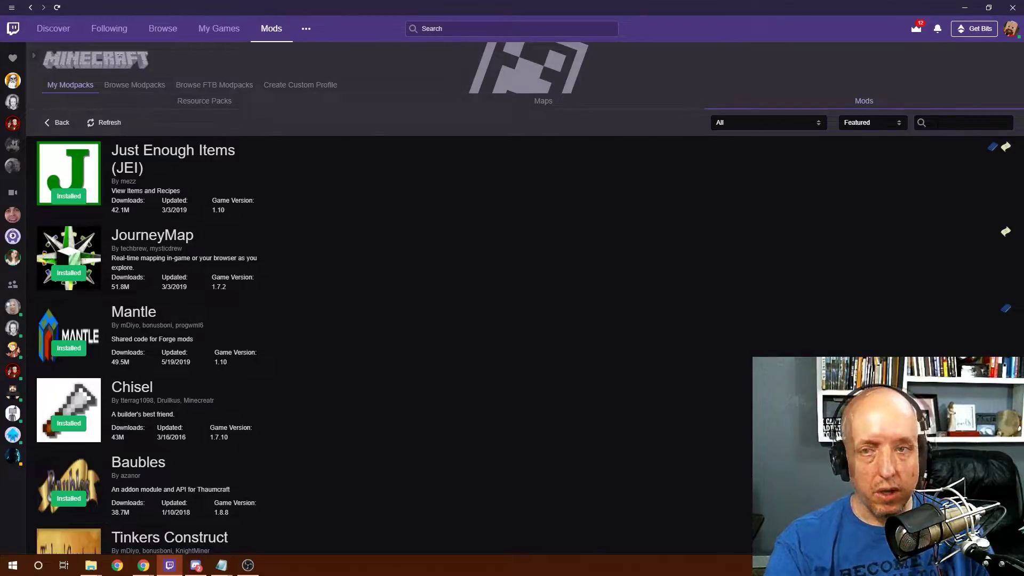
type("content cre")
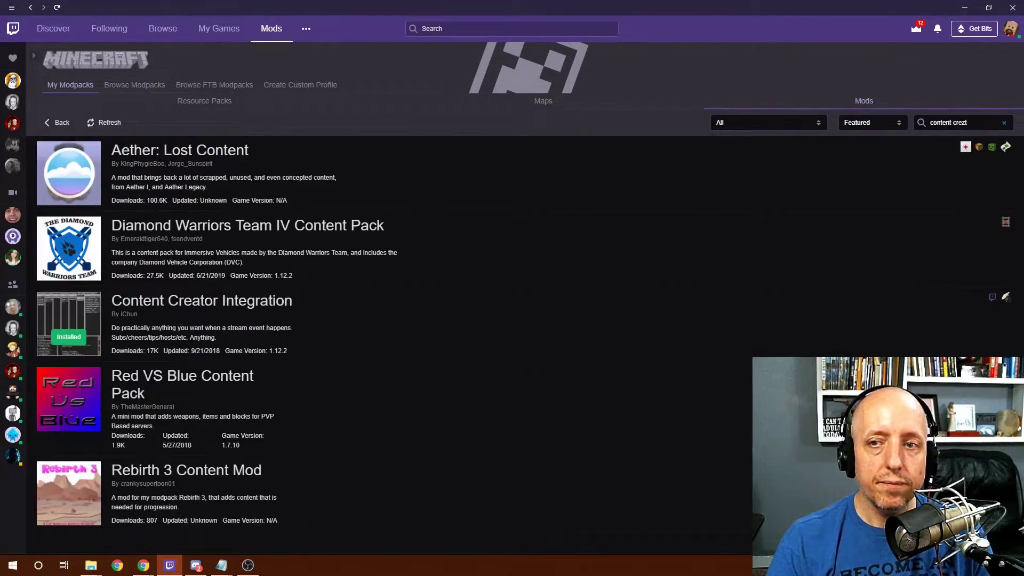
type("ator")
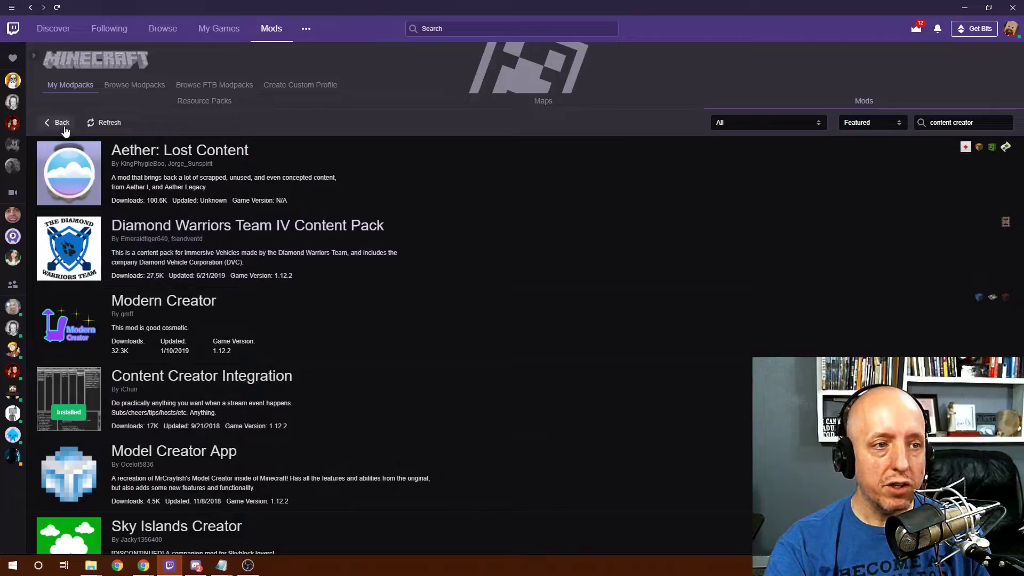
left_click(60, 124)
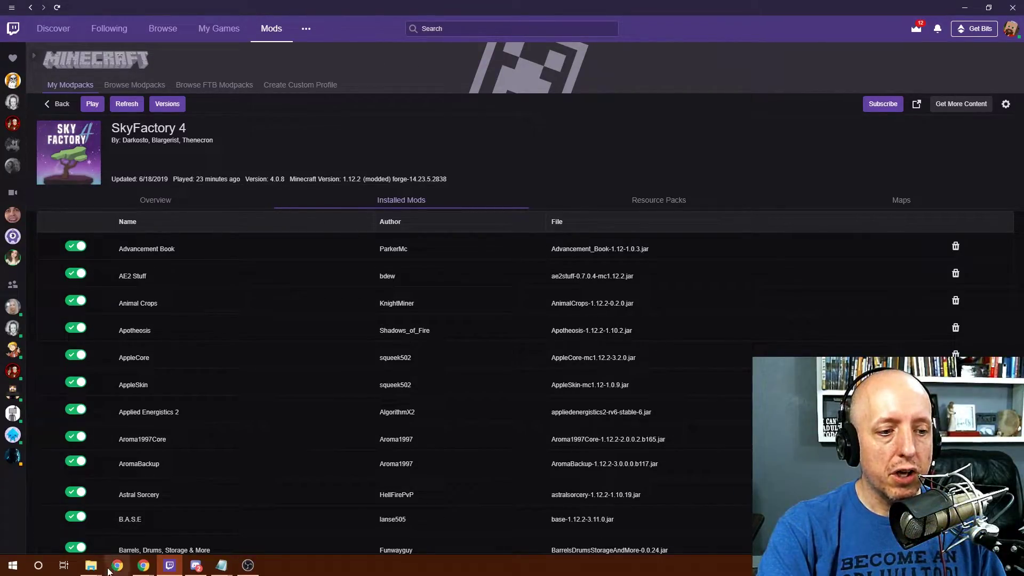
- In File Explorer, open the contentcreatorintegration folder under Curse\Minecraft\Instances\SkyFactory 4\config on the Recording (I:) drive
left_click(88, 550)
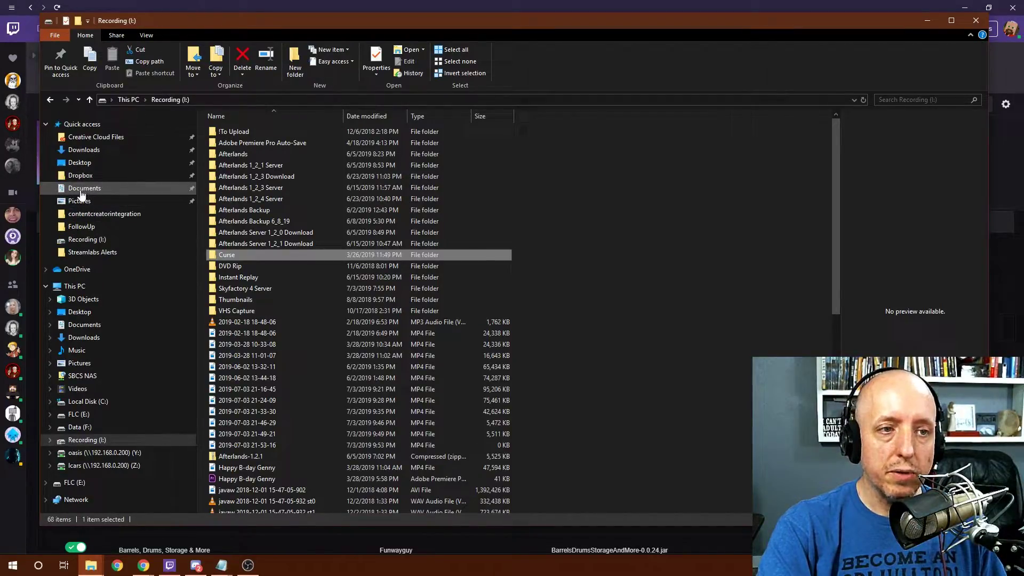
double_click(224, 255)
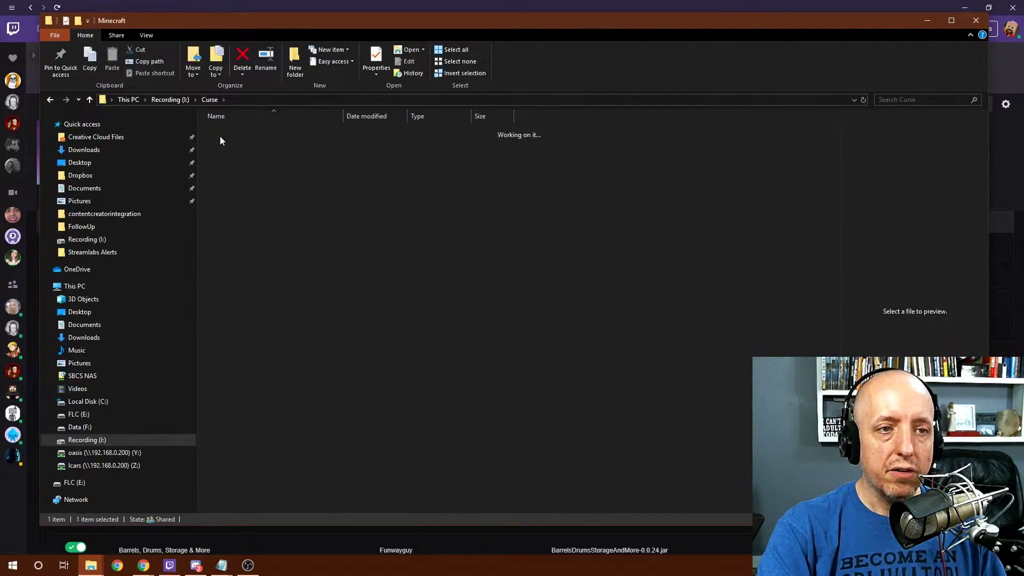
double_click(220, 134)
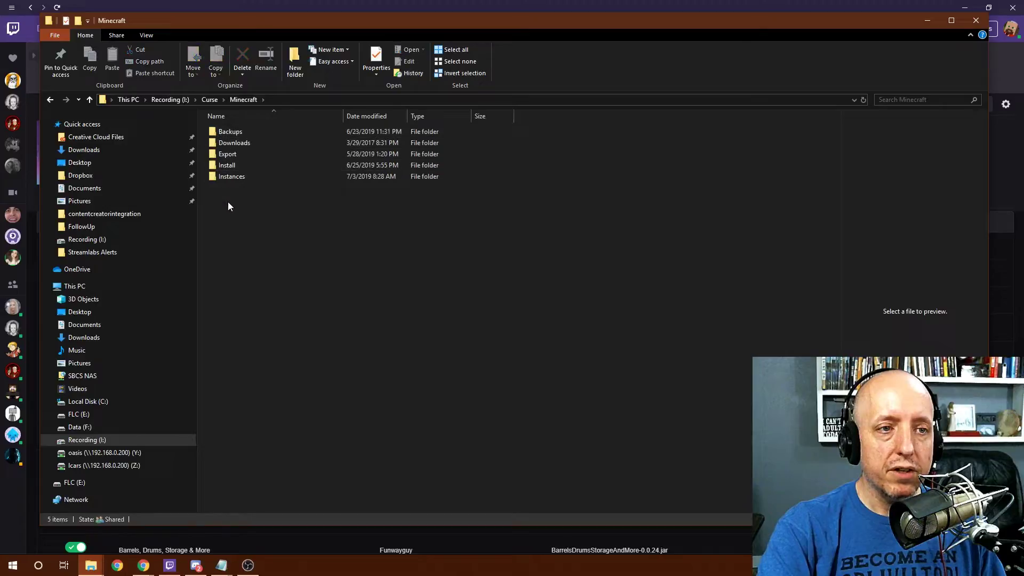
double_click(239, 176)
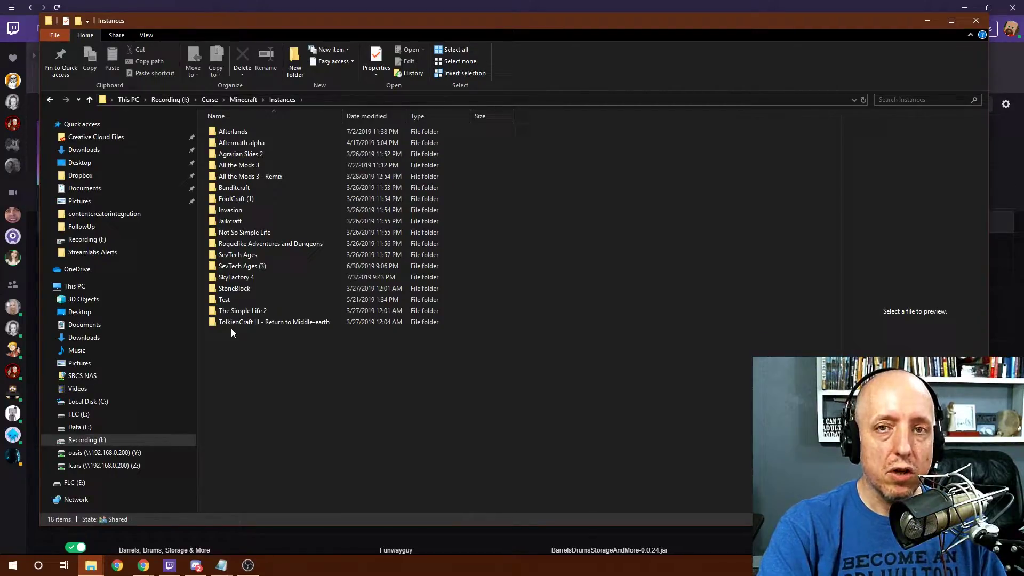
double_click(234, 277)
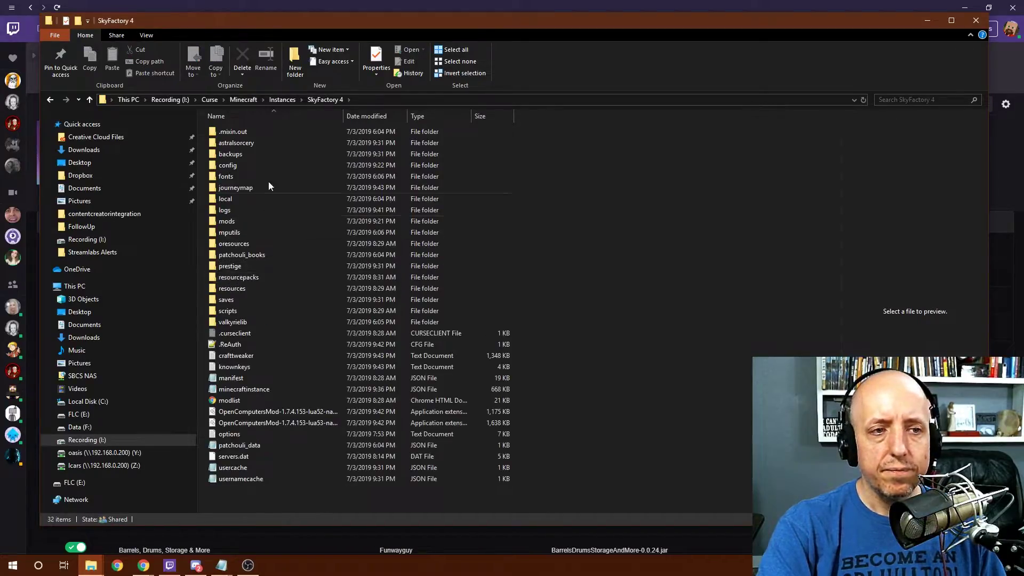
double_click(230, 168)
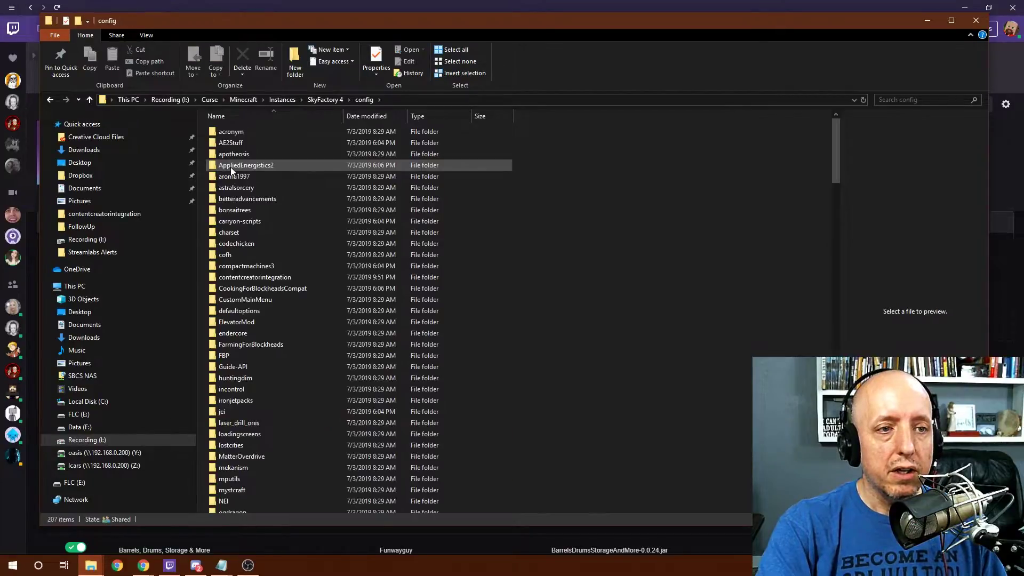
double_click(249, 276)
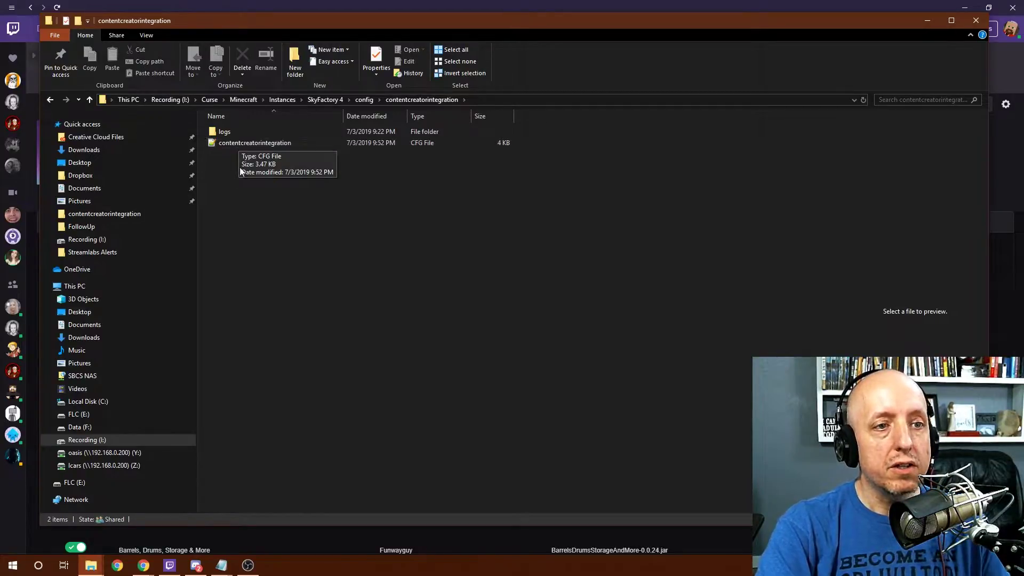
left_click(234, 143)
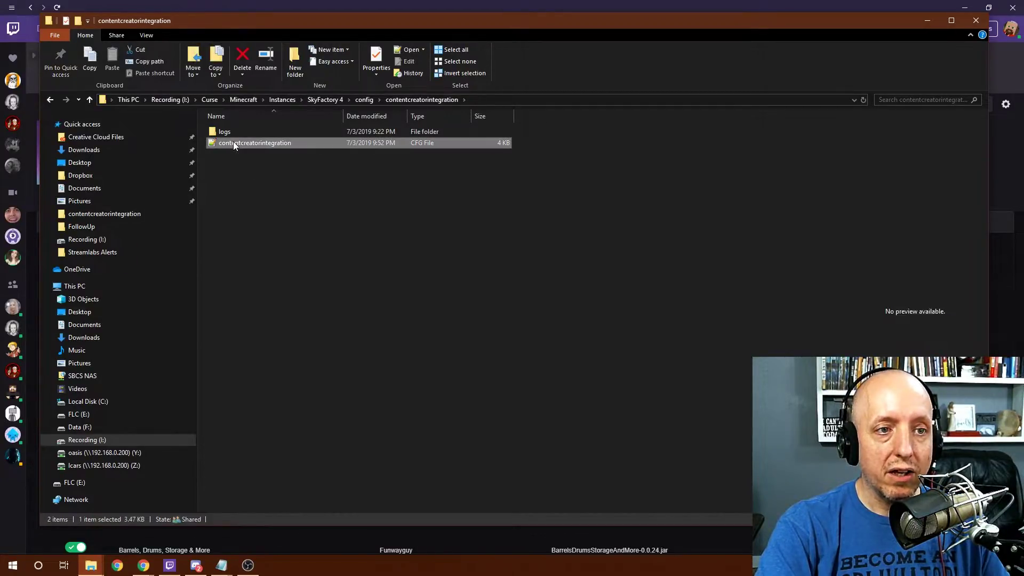
right_click(234, 143)
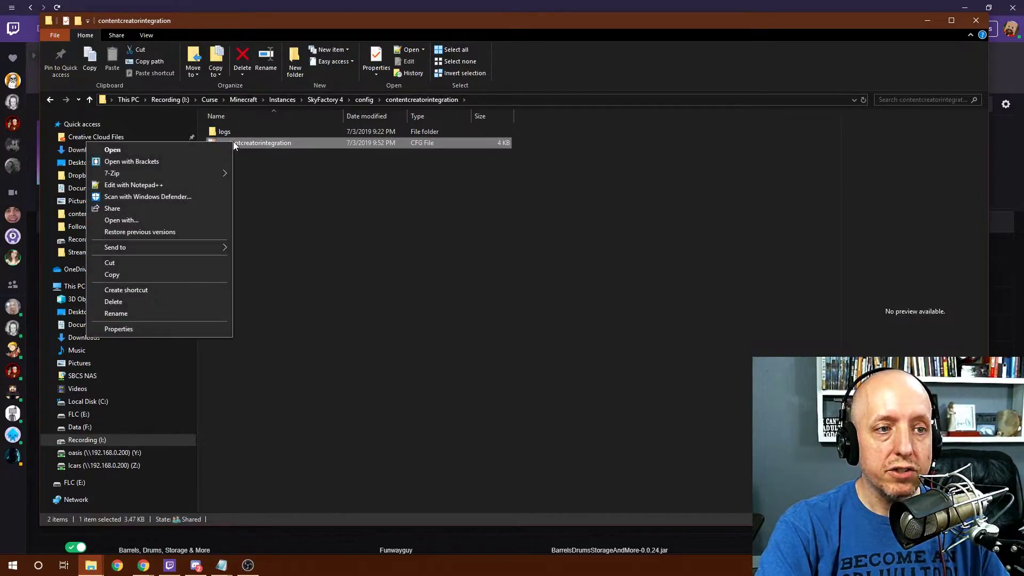
left_click(197, 221)
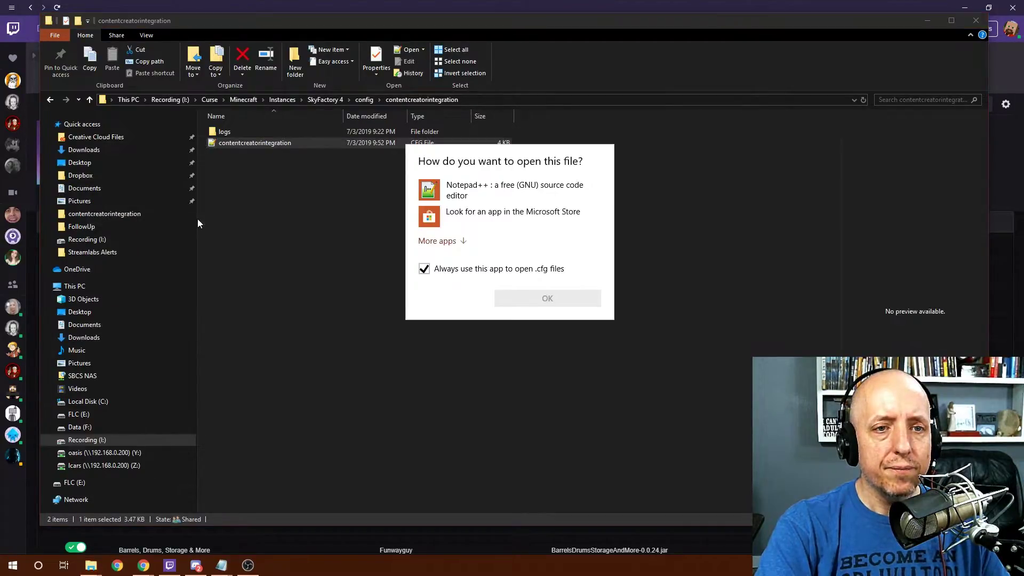
left_click(437, 241)
scroll(460, 271, "down", 3)
scroll(463, 273, "down", 2)
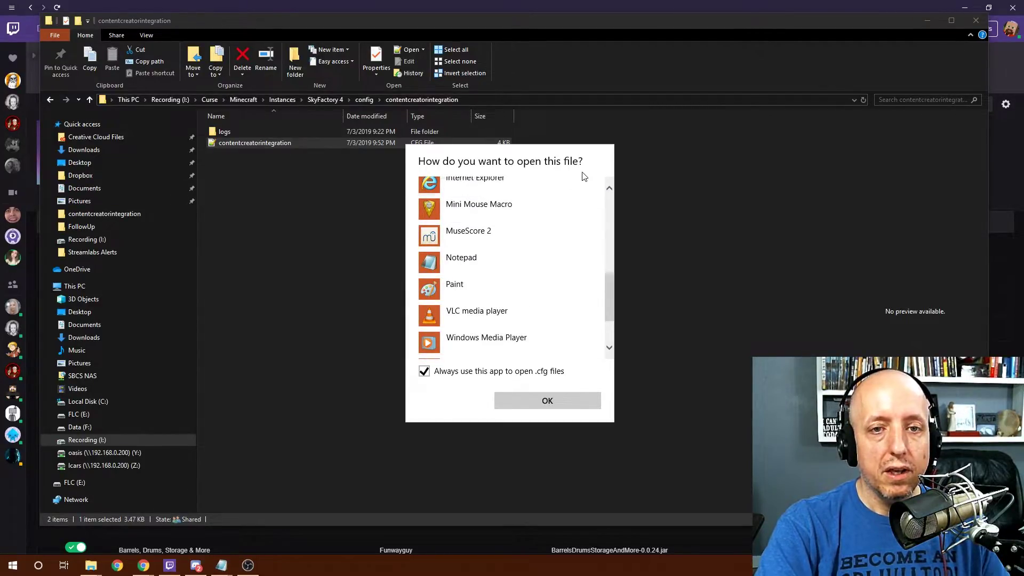
left_click(658, 392)
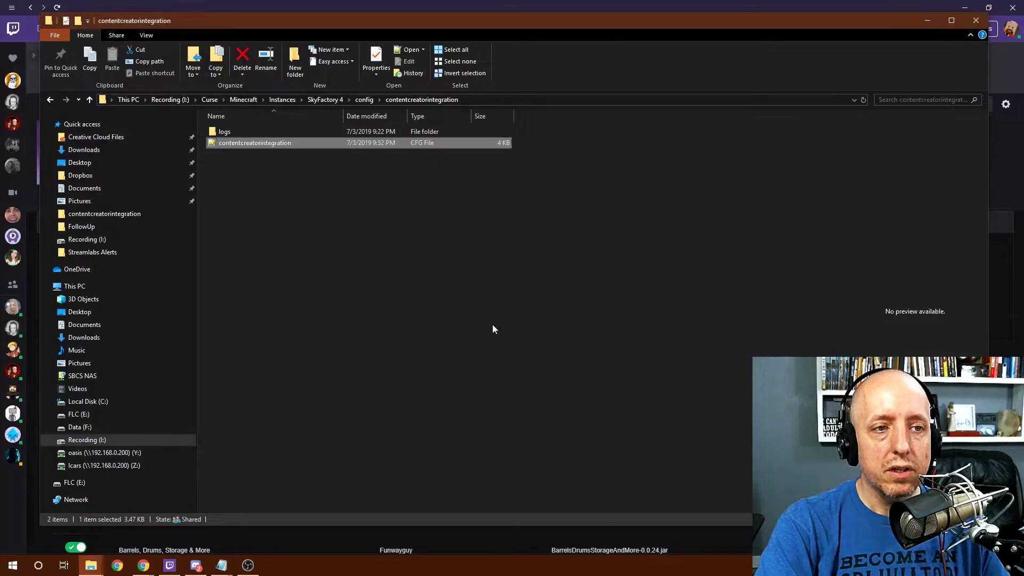
- Open the contentcreatorintegration config file in Notepad++ and set StreamerName to 2meremortals
double_click(229, 143)
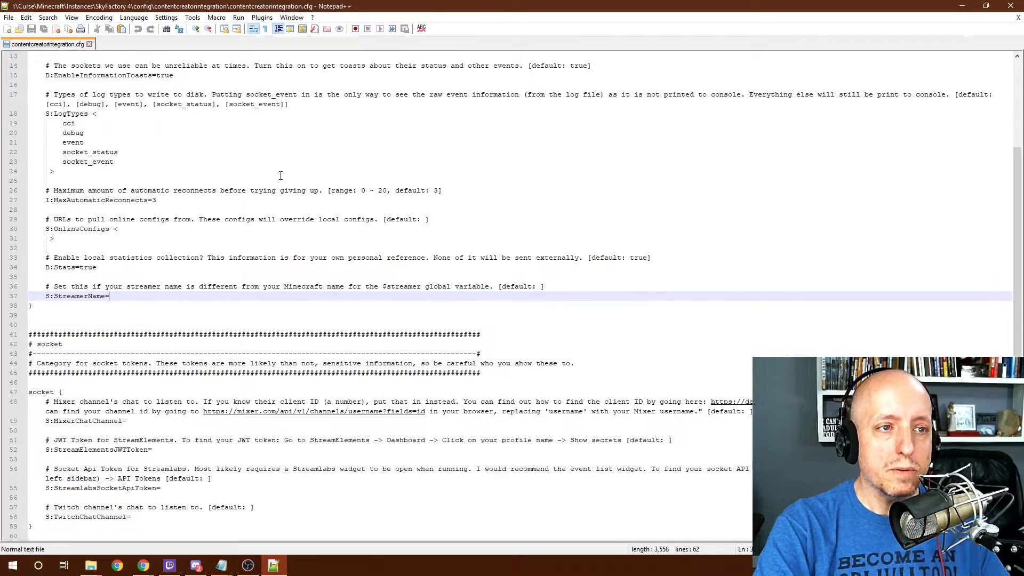
scroll(152, 240, "down", 1)
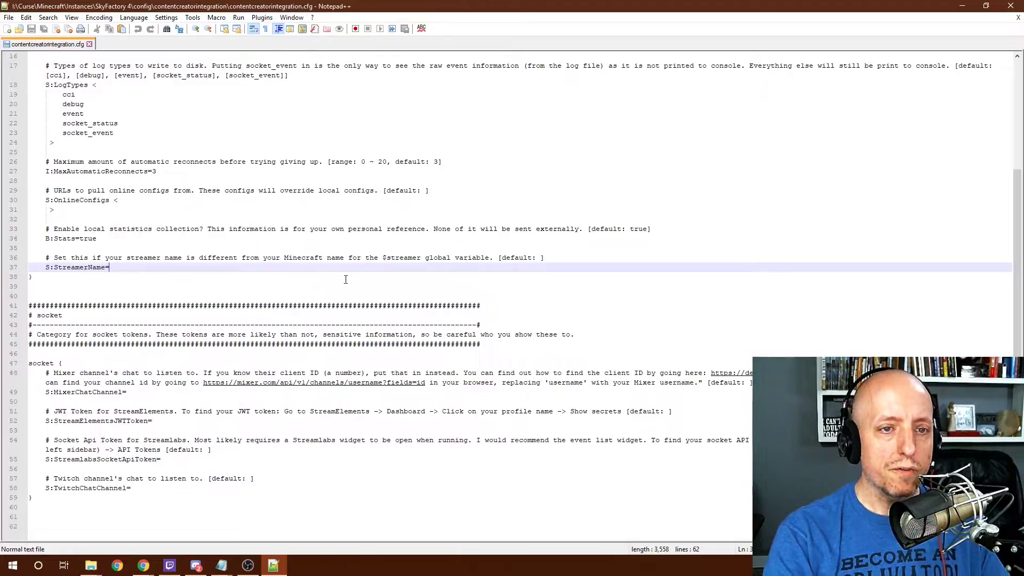
left_click_drag(383, 257, 421, 259)
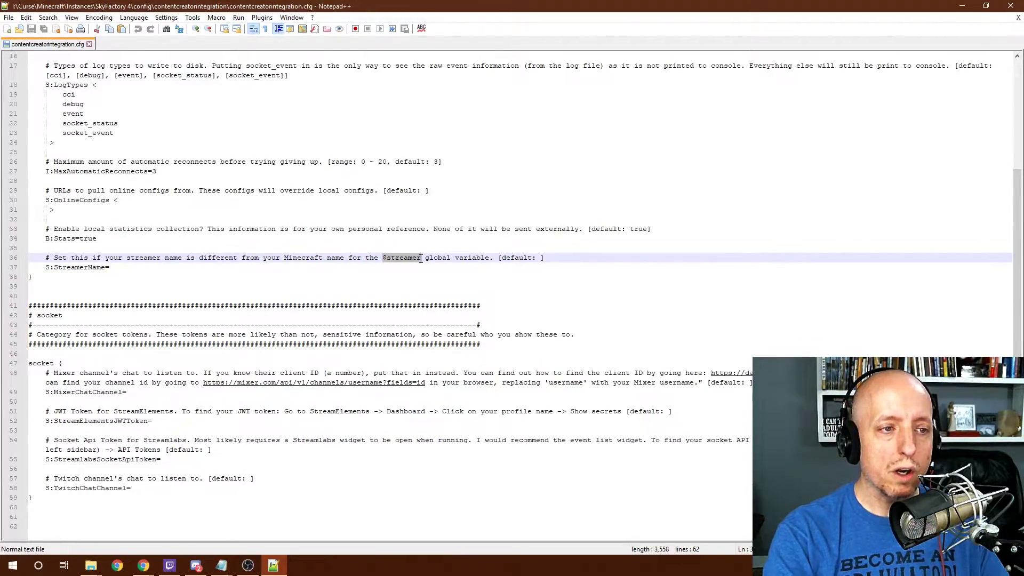
left_click(134, 266)
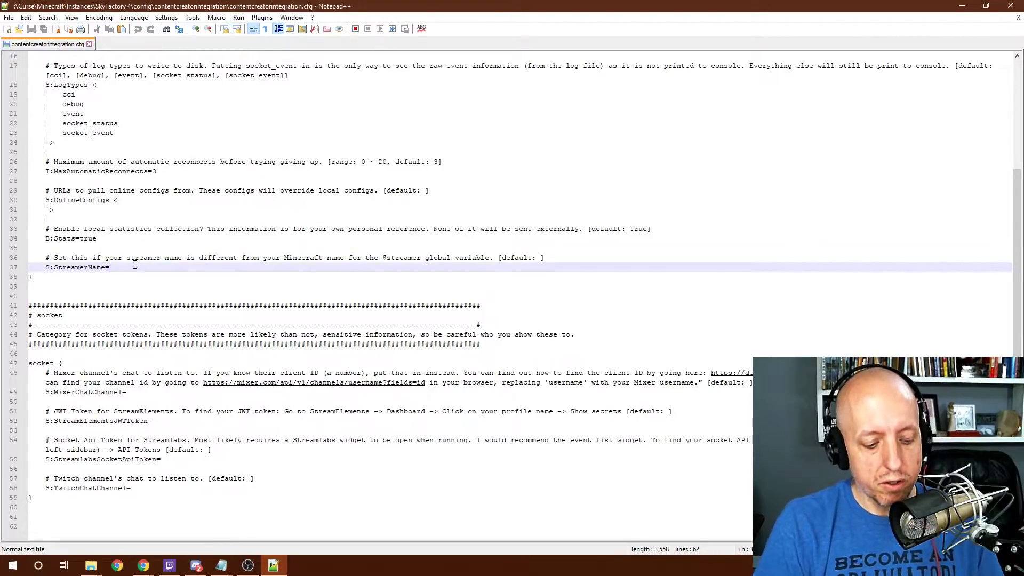
type("2meremortals")
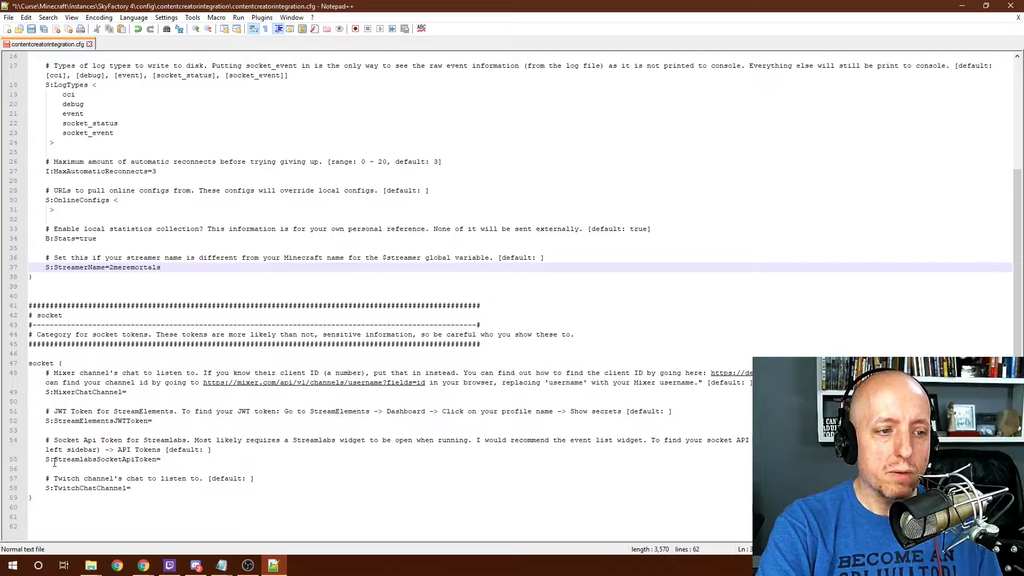
- Copy the Socket API Token from the API settings of Streamlabs in Chrome and return to the config file in Notepad++
left_click_drag(54, 462, 158, 462)
left_click(159, 469)
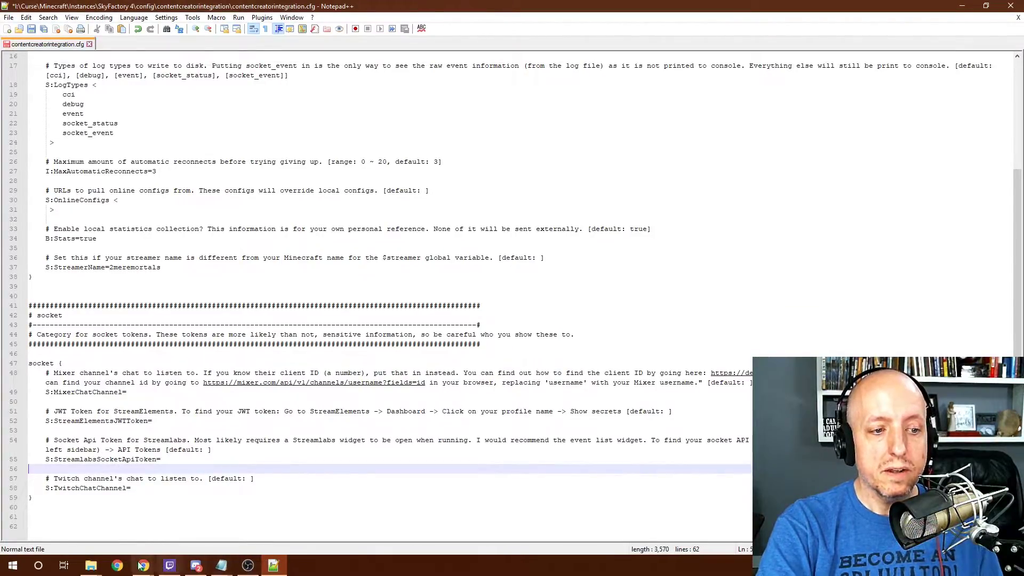
mouse_move(143, 565)
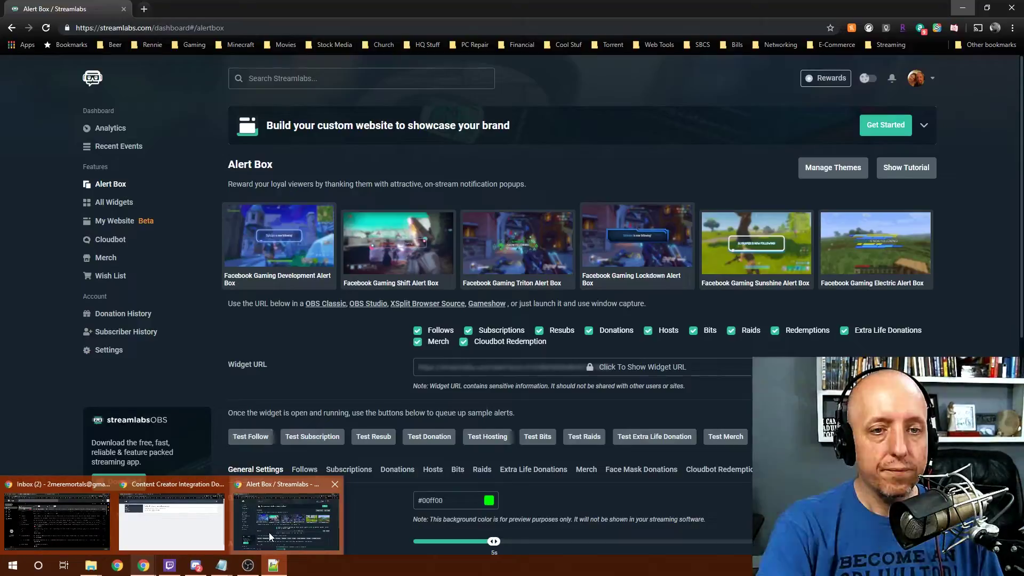
left_click(268, 533)
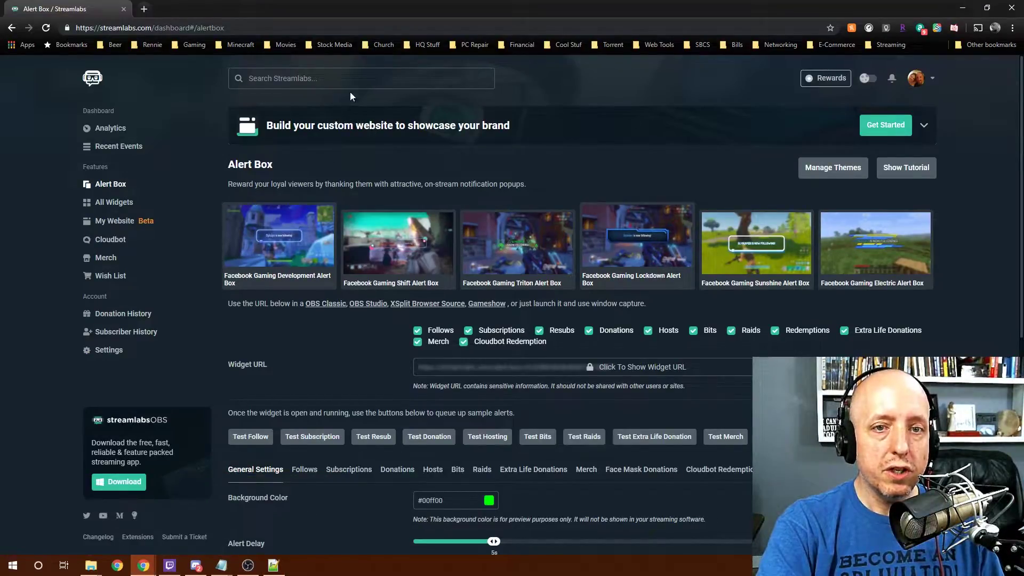
left_click(108, 351)
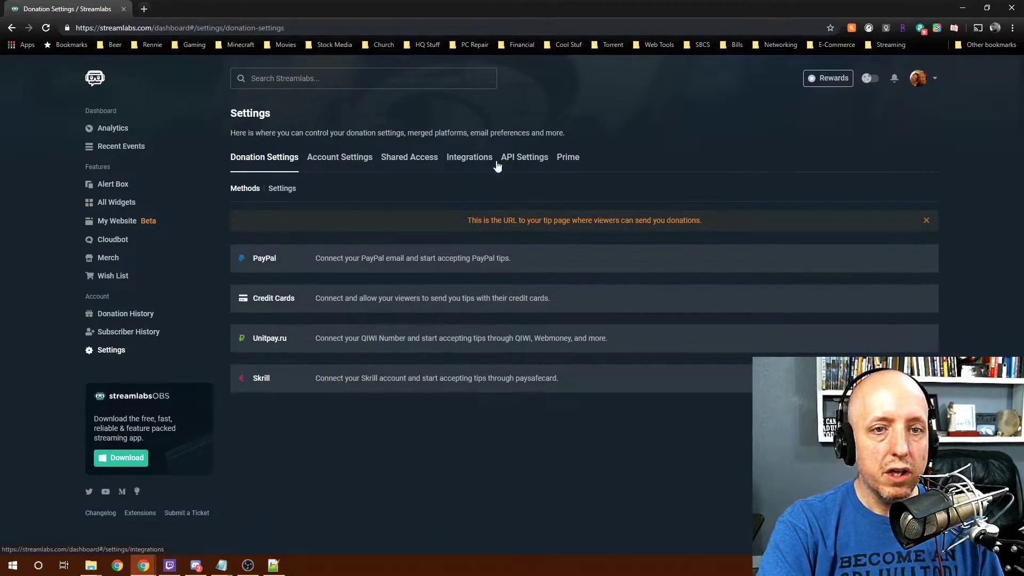
left_click(523, 162)
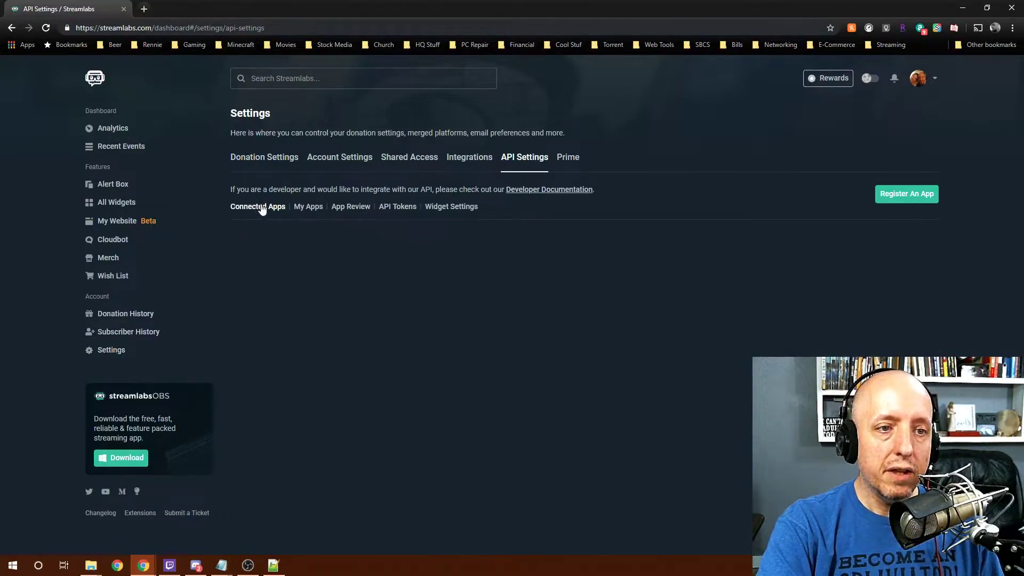
left_click(399, 208)
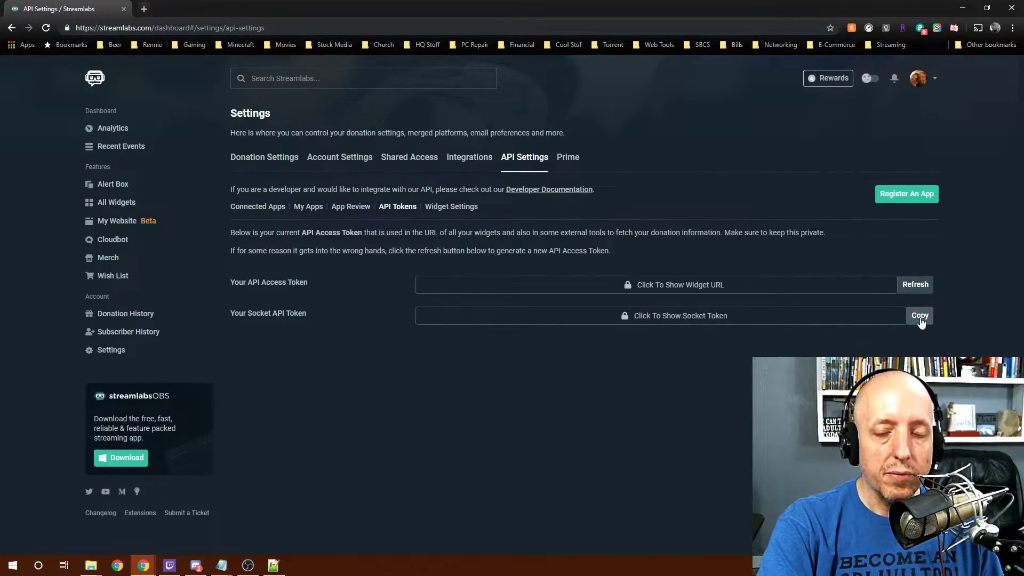
left_click(923, 322)
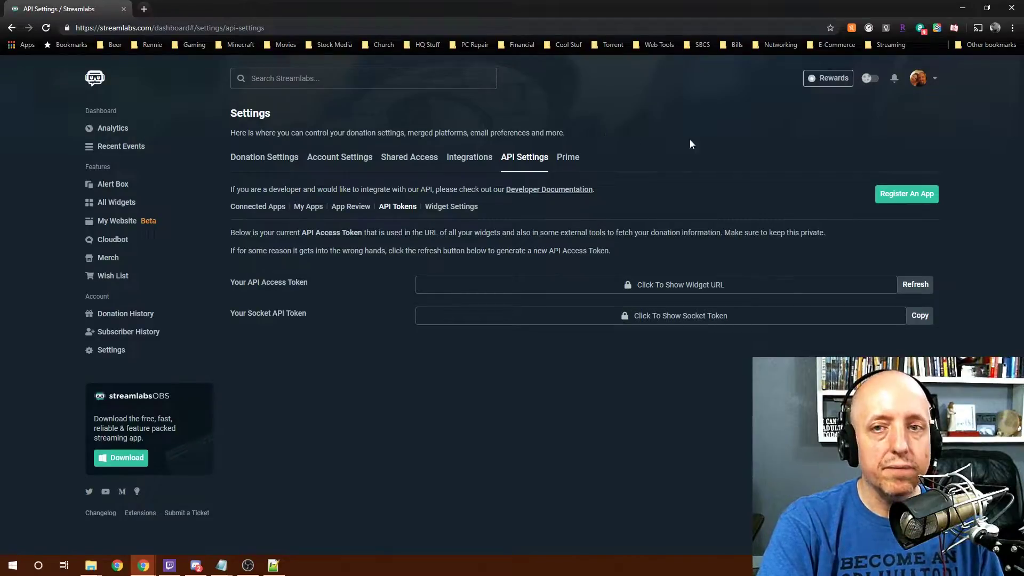
left_click(963, 8)
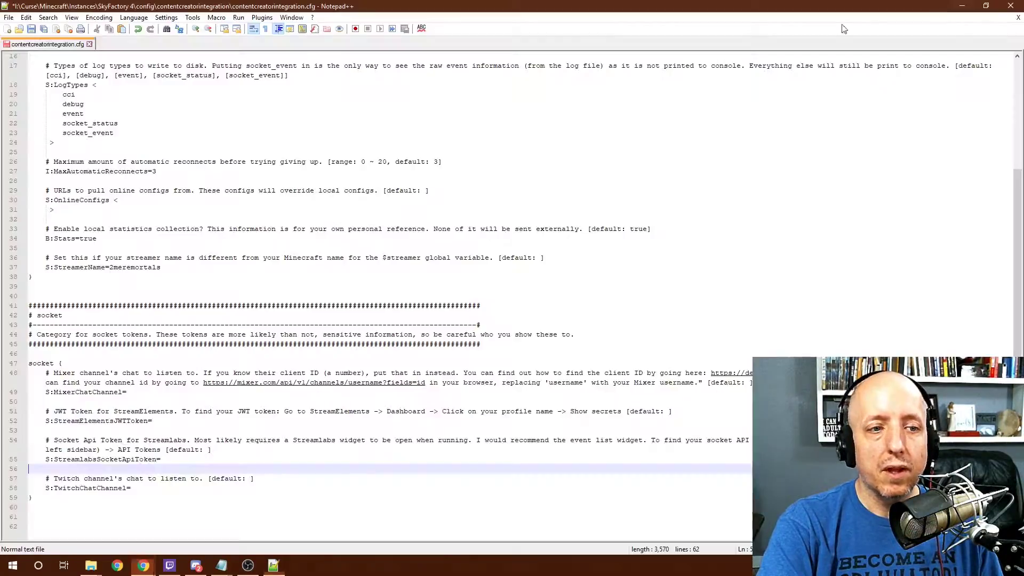
- Paste the Streamlabs socket API token into StreamlabsSocketApiToken, set TwitchChatChannel to 2meremortals, and save the config file
left_click(167, 460)
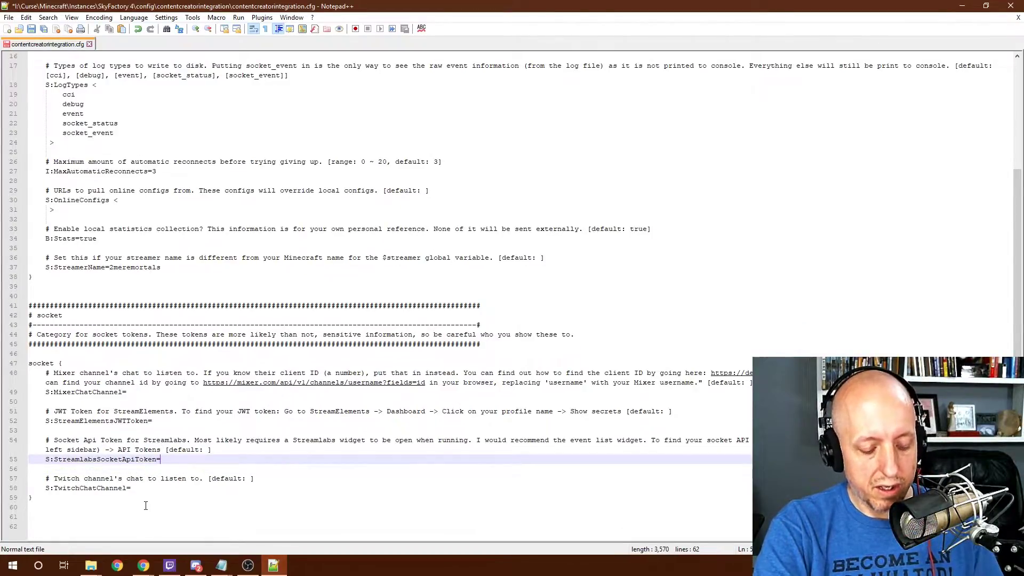
key("ctrl+v")
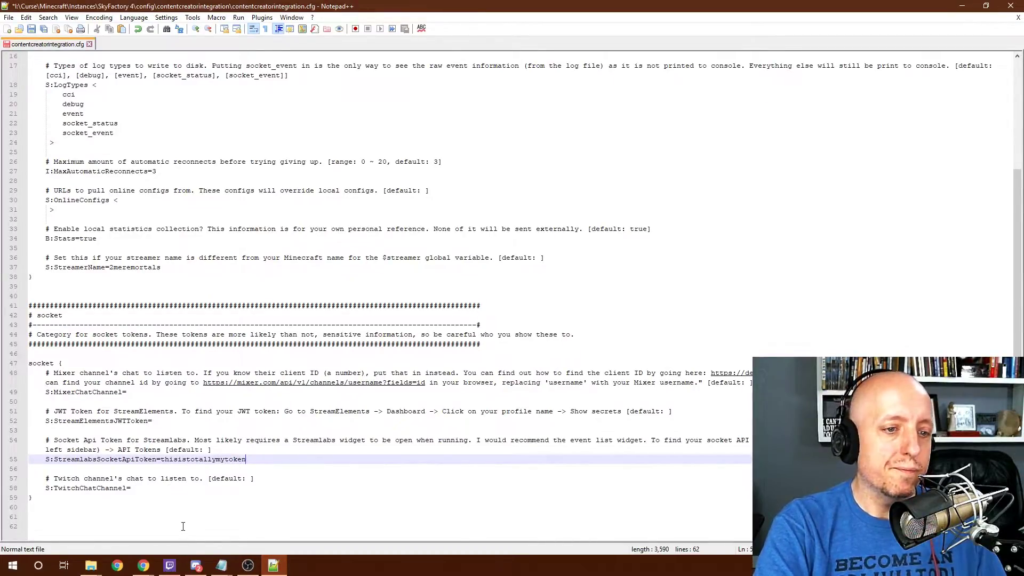
left_click(135, 488)
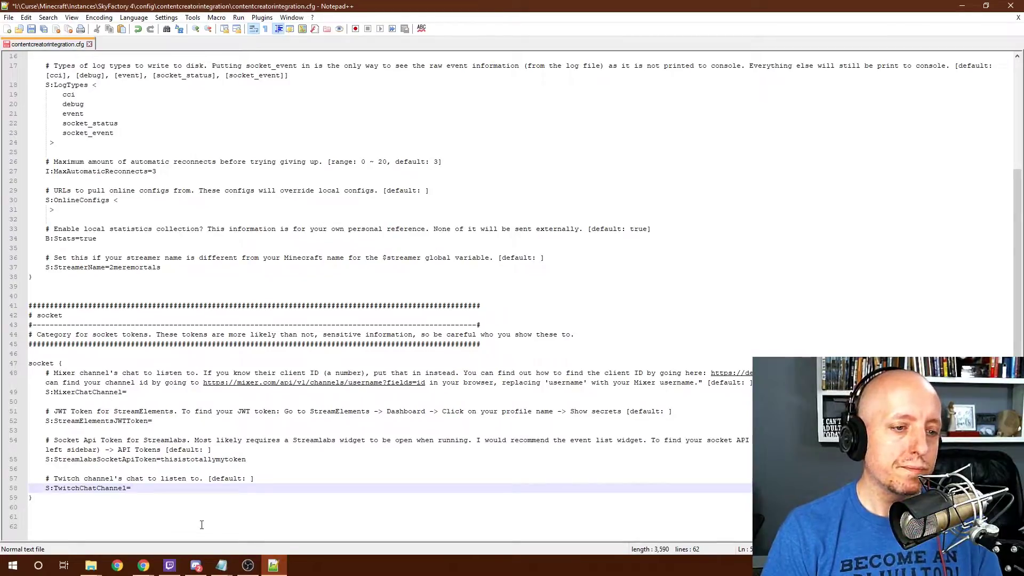
type("meremortals")
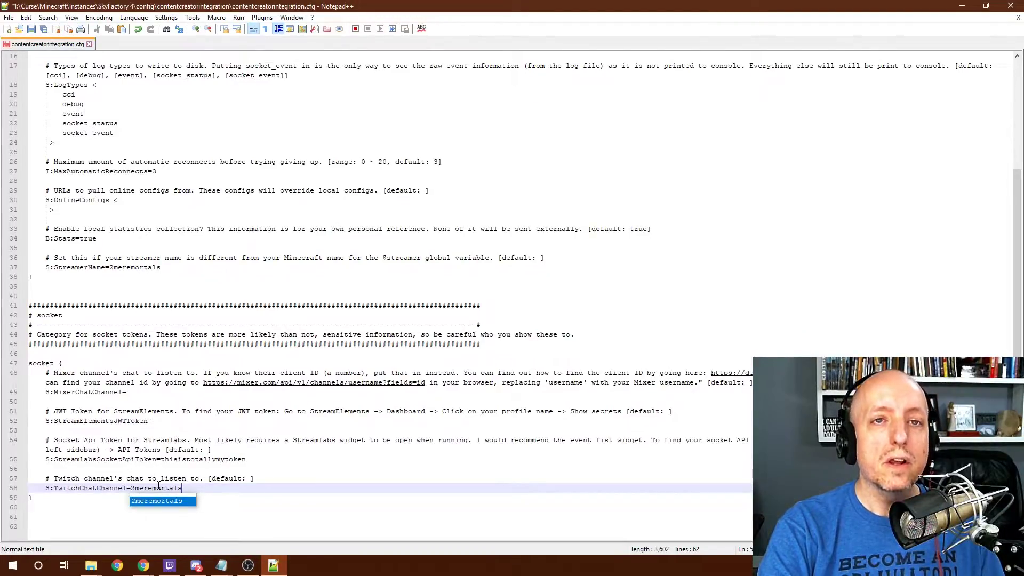
left_click(293, 507)
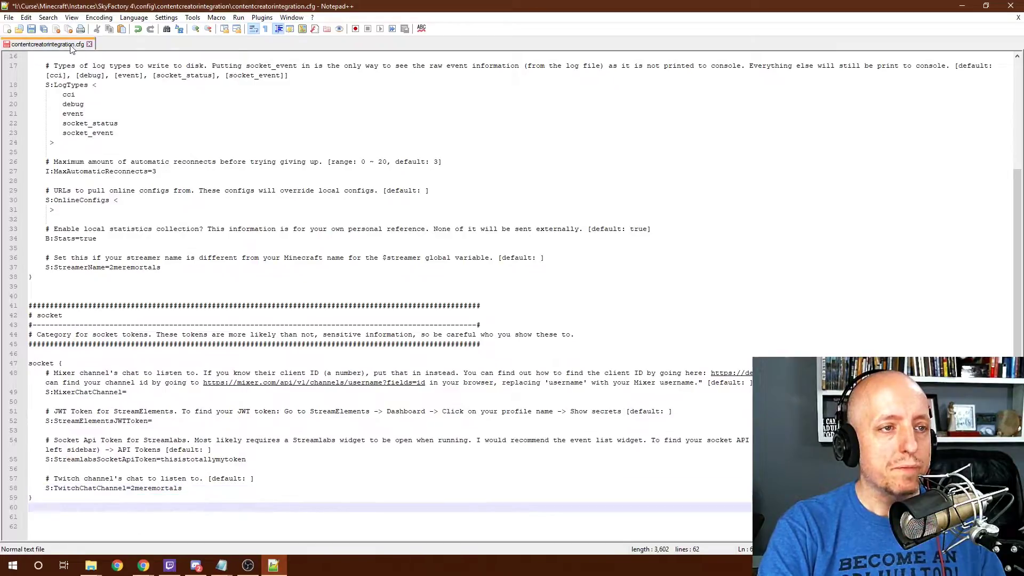
left_click(31, 30)
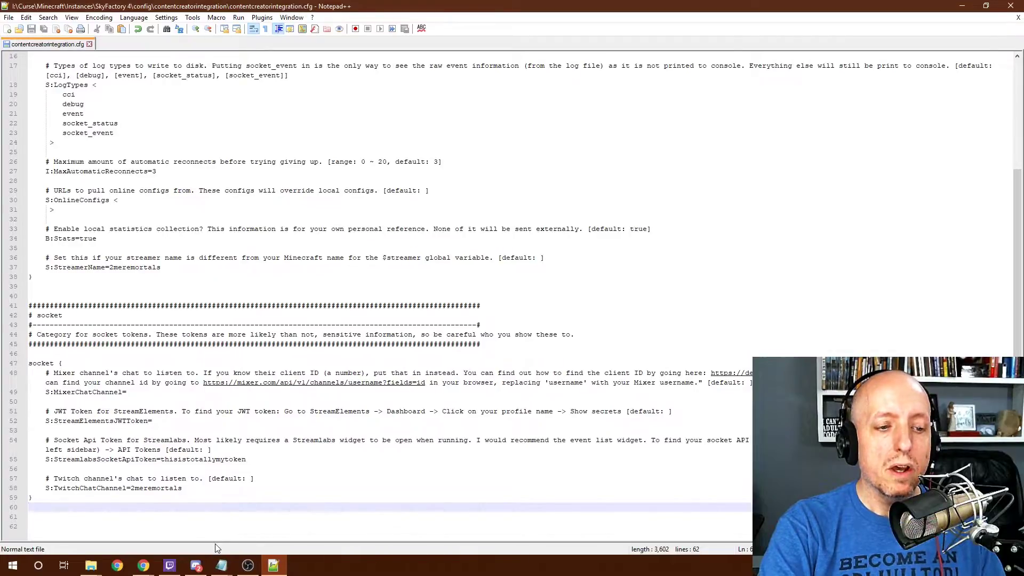
- Switch to SkyFactory 4 in the Twitch app, review the contentcreatorintegration folder in File Explorer, and minimize the folder window
mouse_move(169, 573)
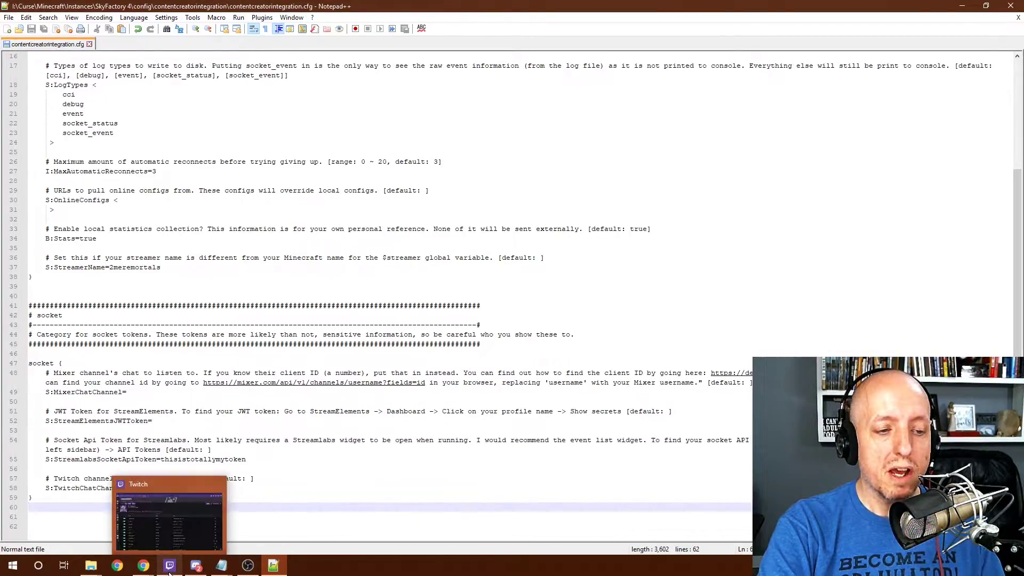
left_click(184, 533)
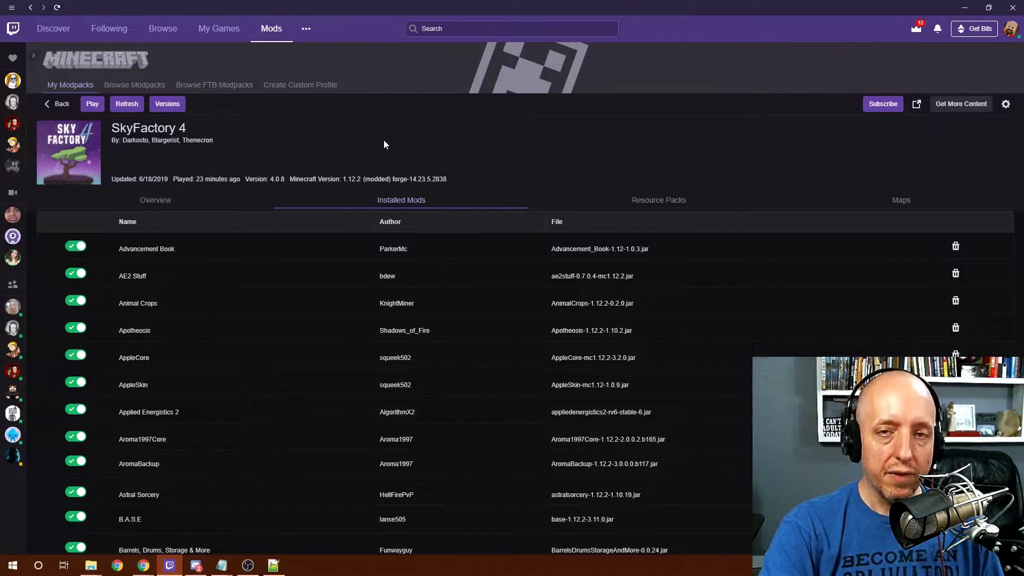
key("alt+Tab")
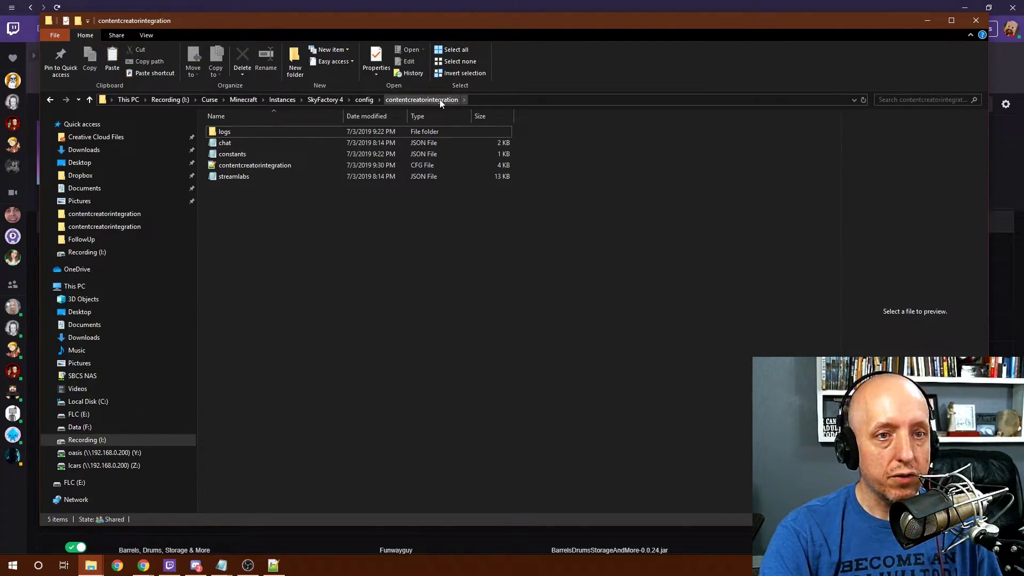
right_click(283, 270)
left_click(196, 314)
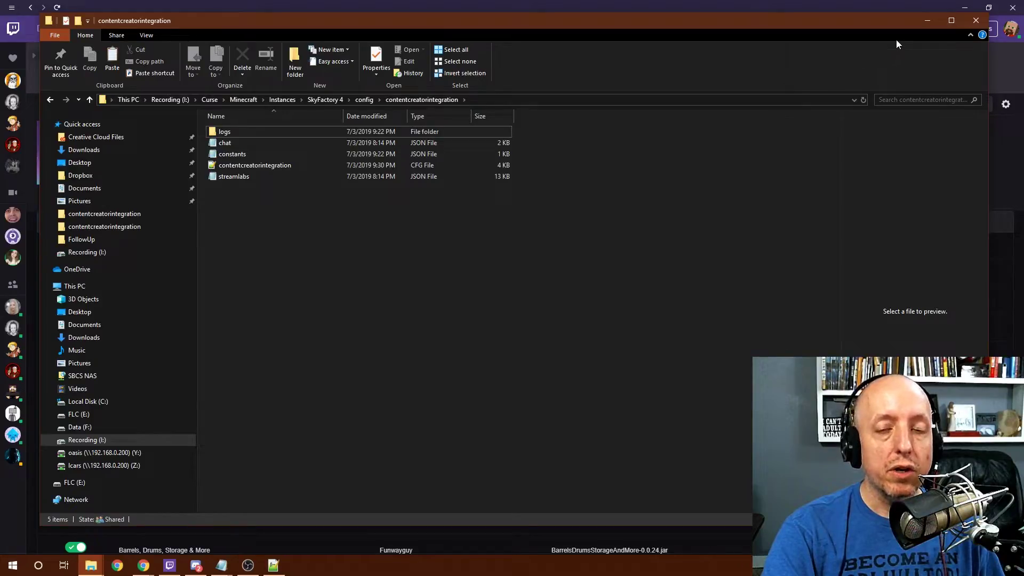
left_click(928, 21)
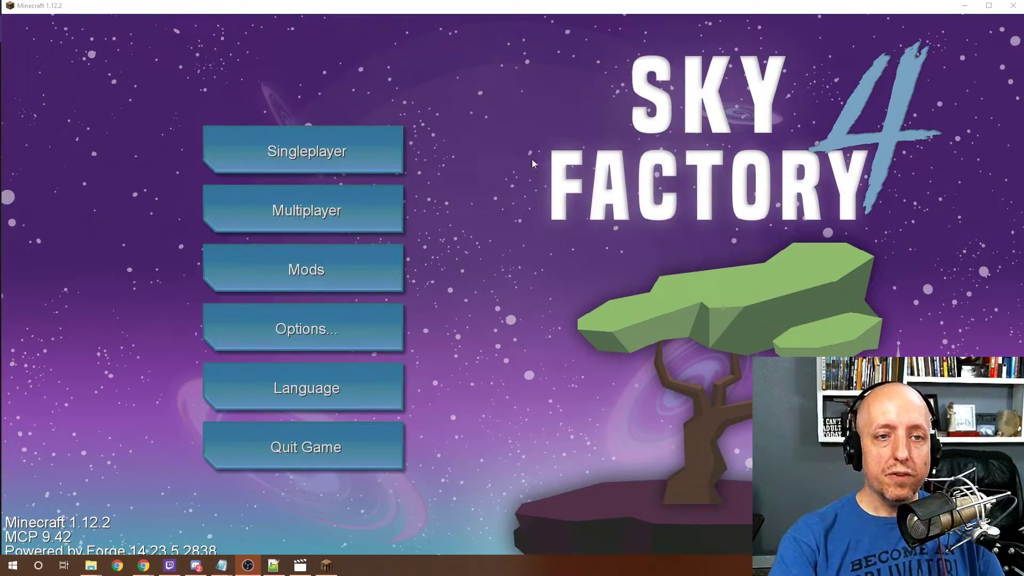
- In Minecraft, load the singleplayer world New World with the game window maximized
left_click(343, 150)
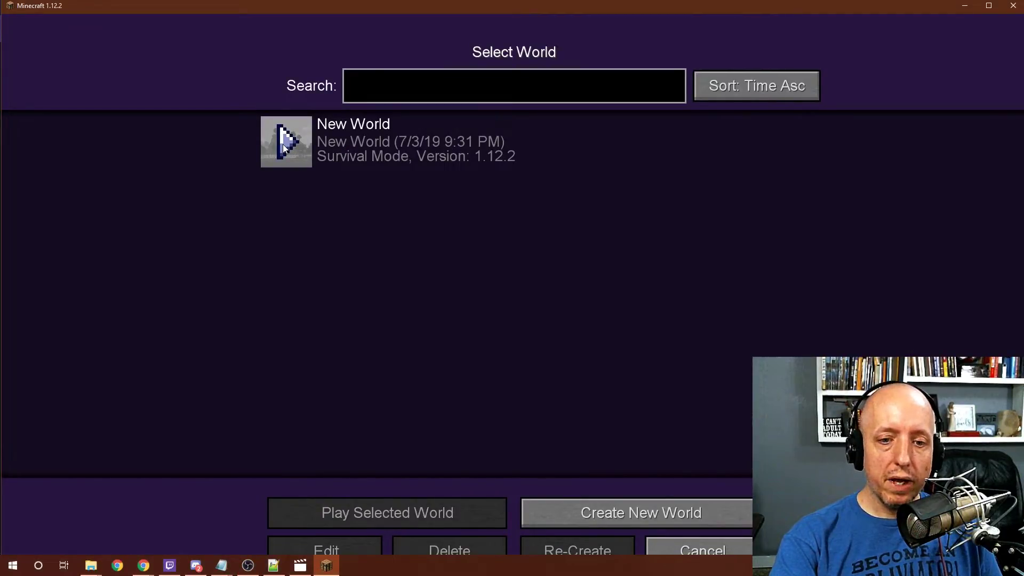
double_click(345, 10)
left_click(284, 141)
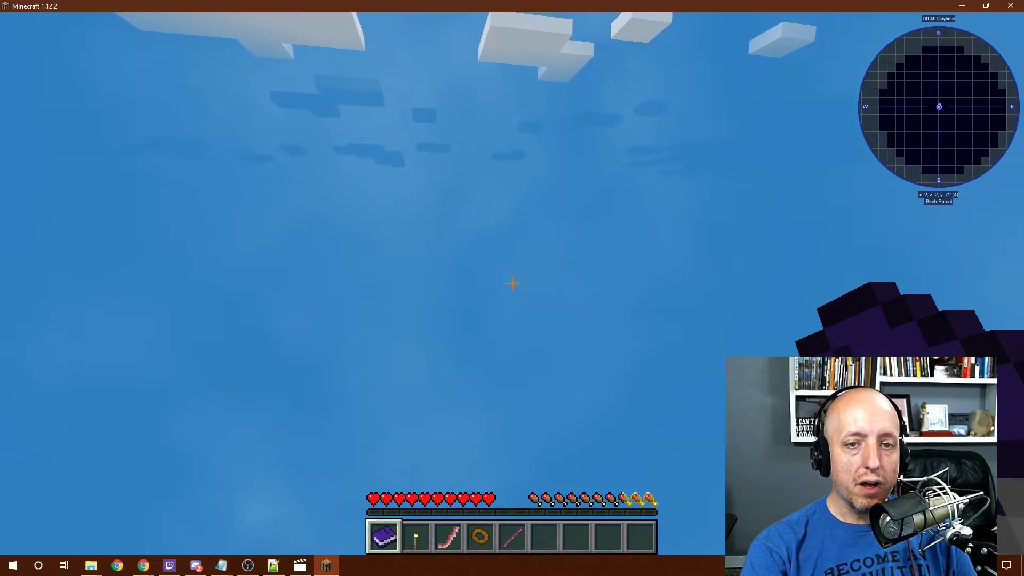
- Open the mod's in-game config editor with the command /cci edit, and close it again
key("slash")
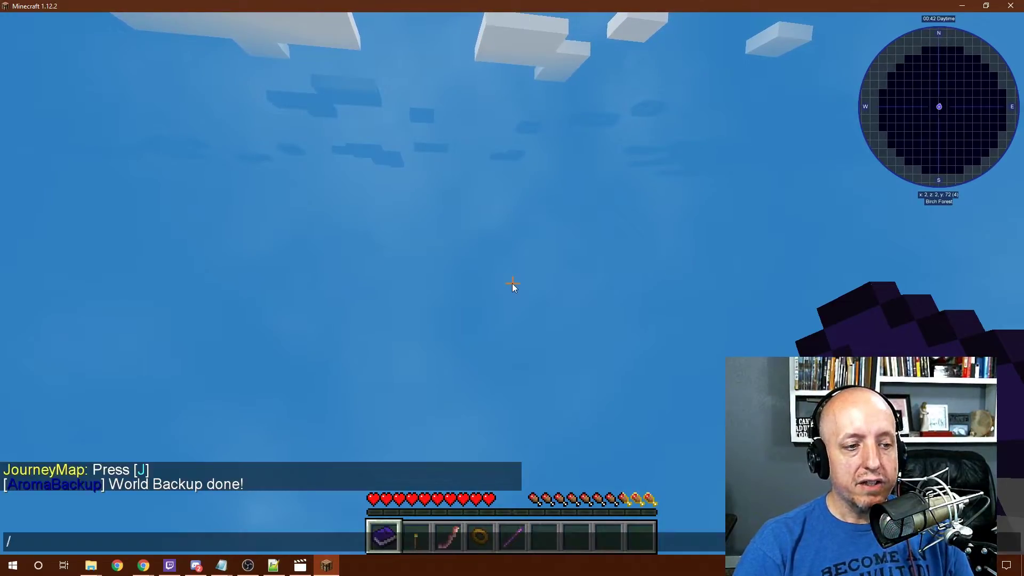
type("cci edit")
key("Return")
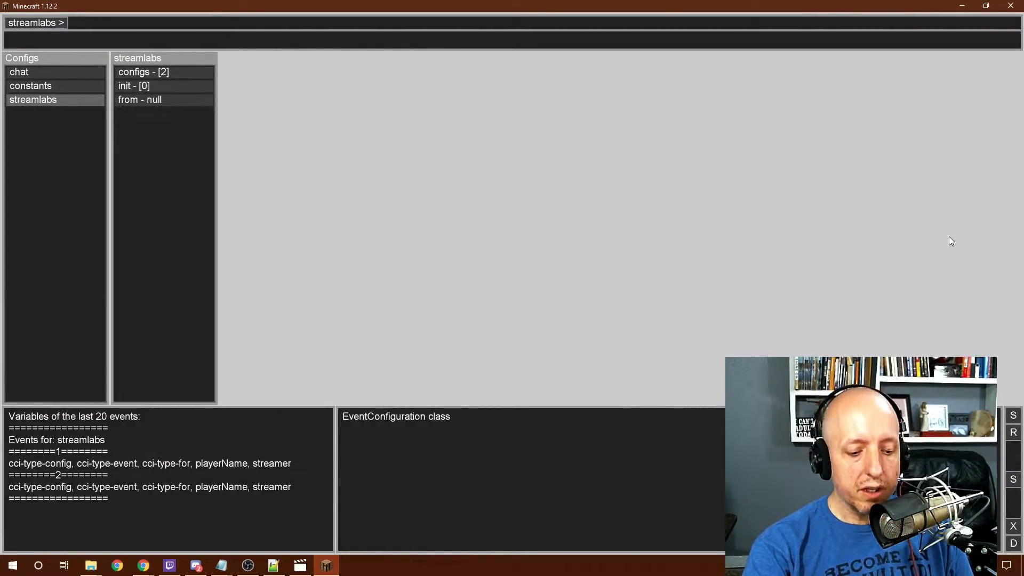
key("Escape")
- Search the in-game mod list for "conten" and open the configuration of ContentCreatorIntegration
key("Escape")
left_click(566, 293)
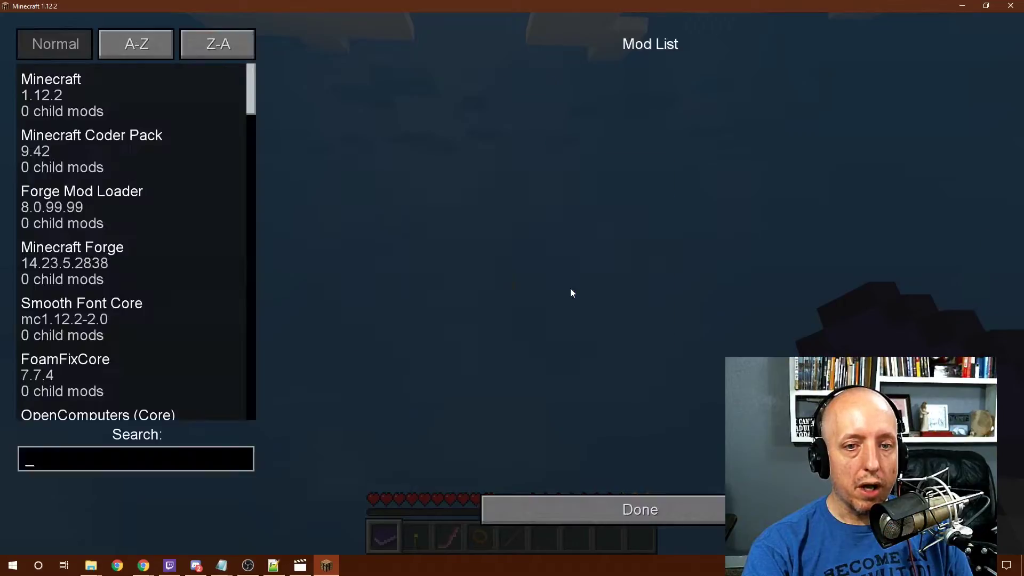
left_click(140, 467)
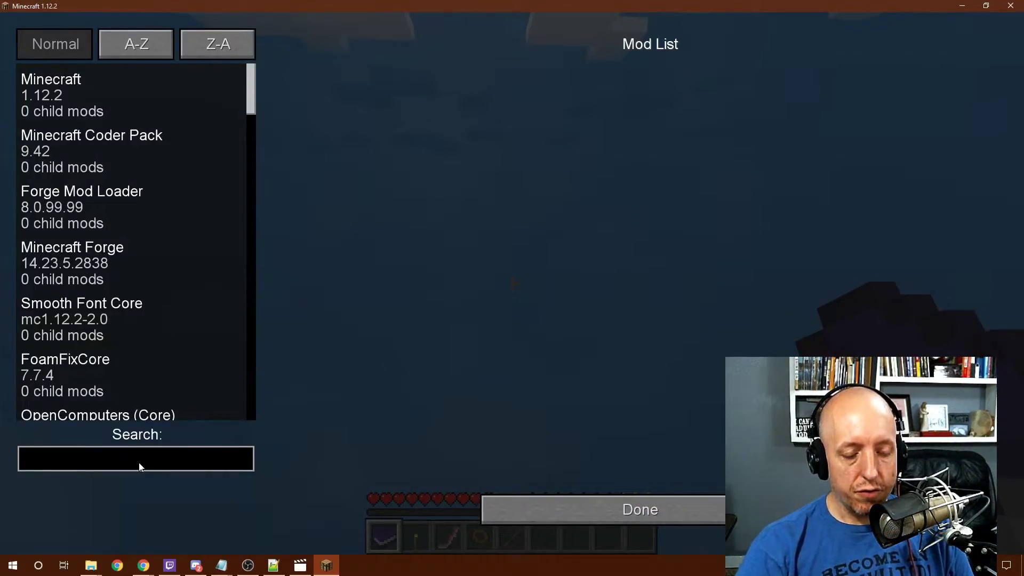
type("conten")
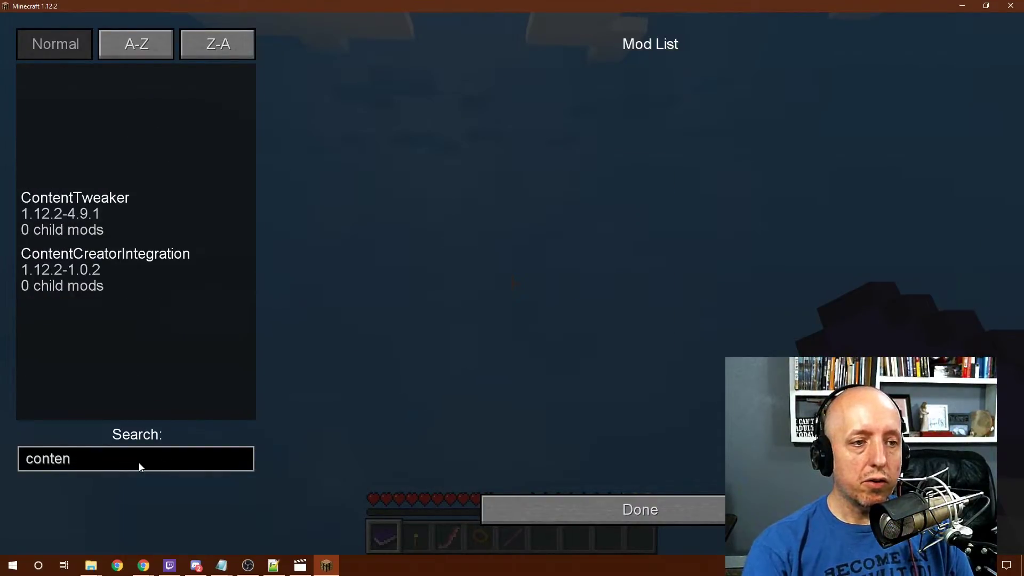
left_click(147, 273)
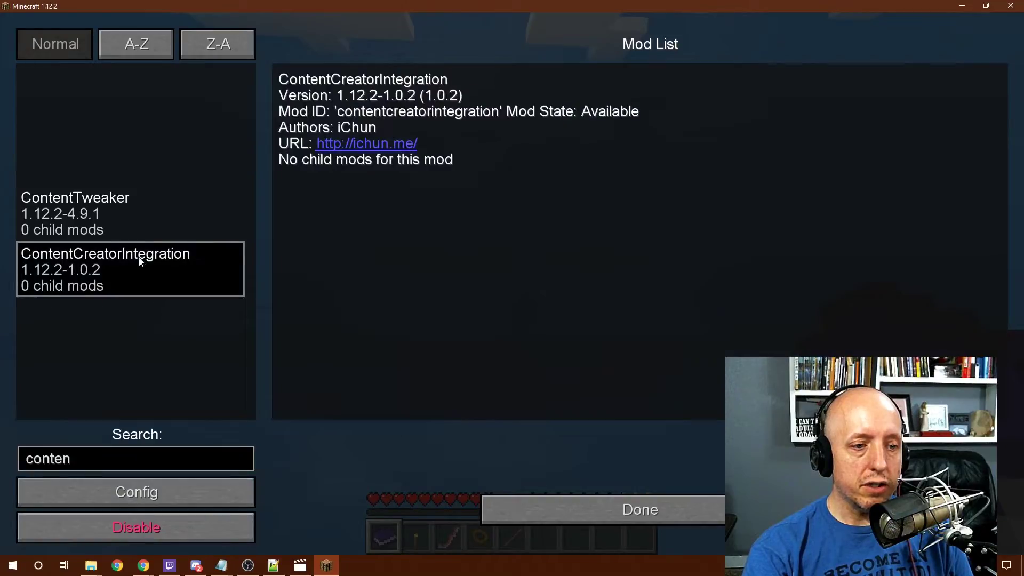
left_click(143, 498)
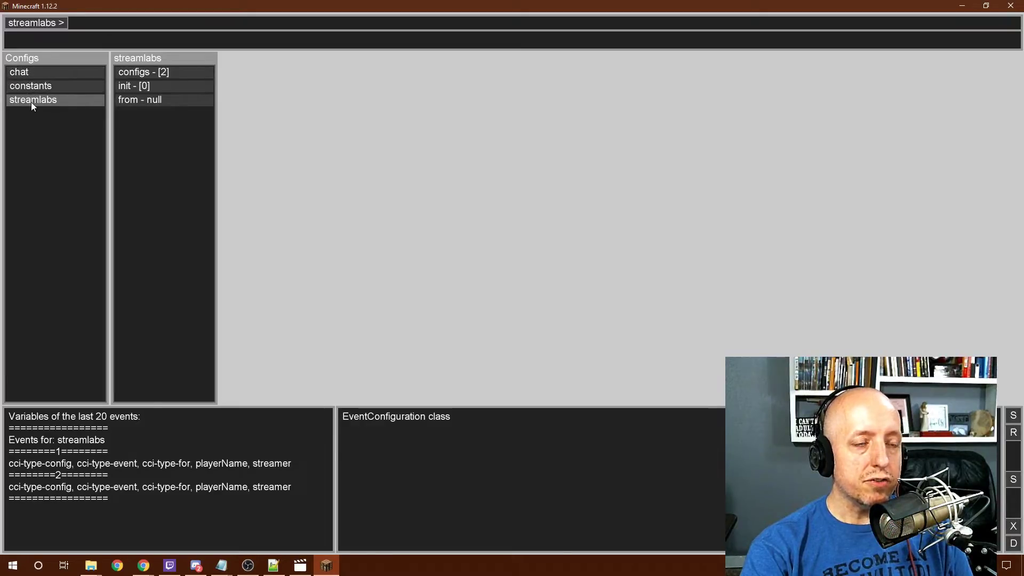
- Examine the chat and streamlabs configs, including the event types and queue of the first streamlabs configuration
left_click(25, 73)
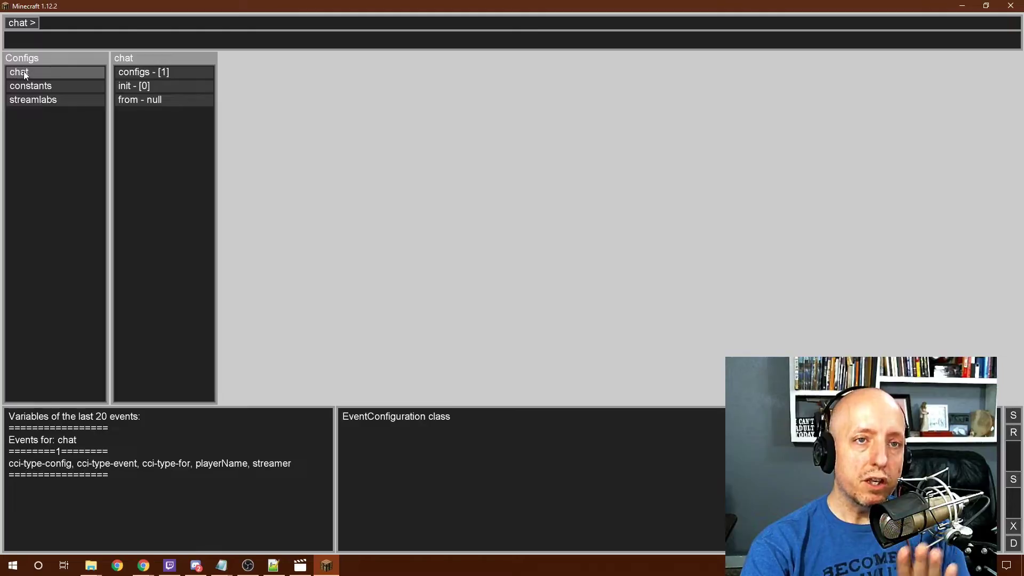
left_click(43, 100)
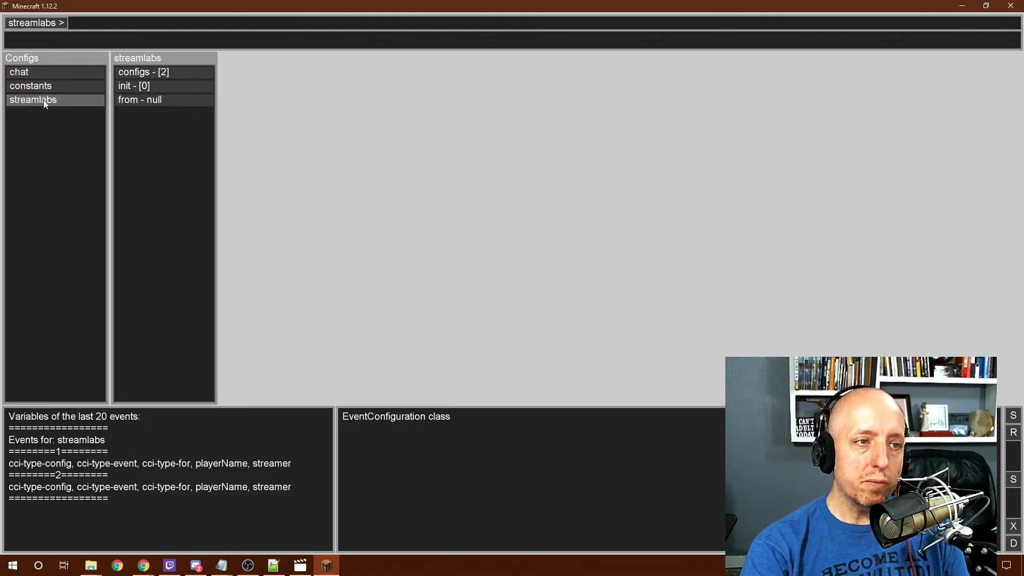
left_click(135, 76)
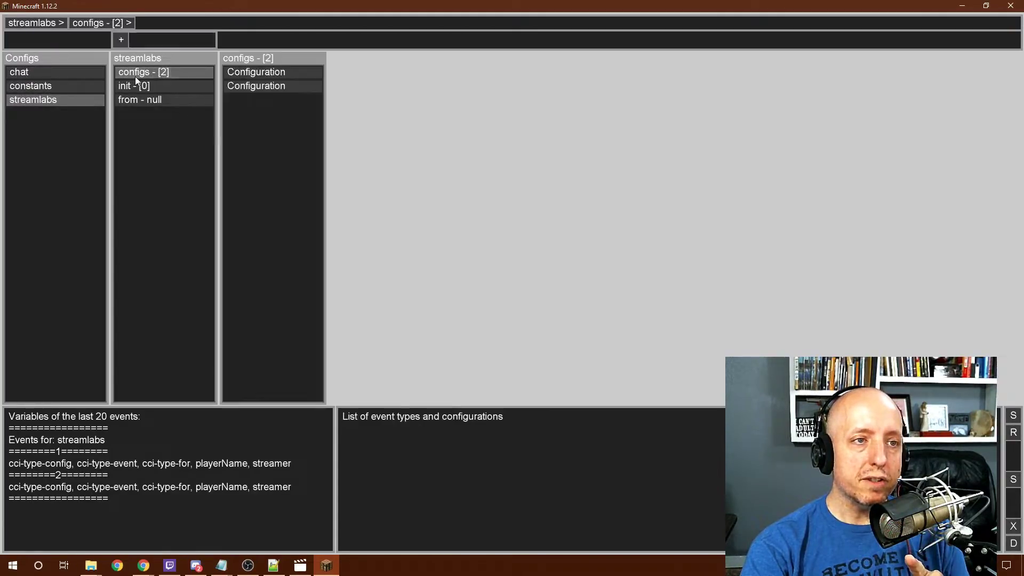
left_click(253, 72)
left_click(352, 73)
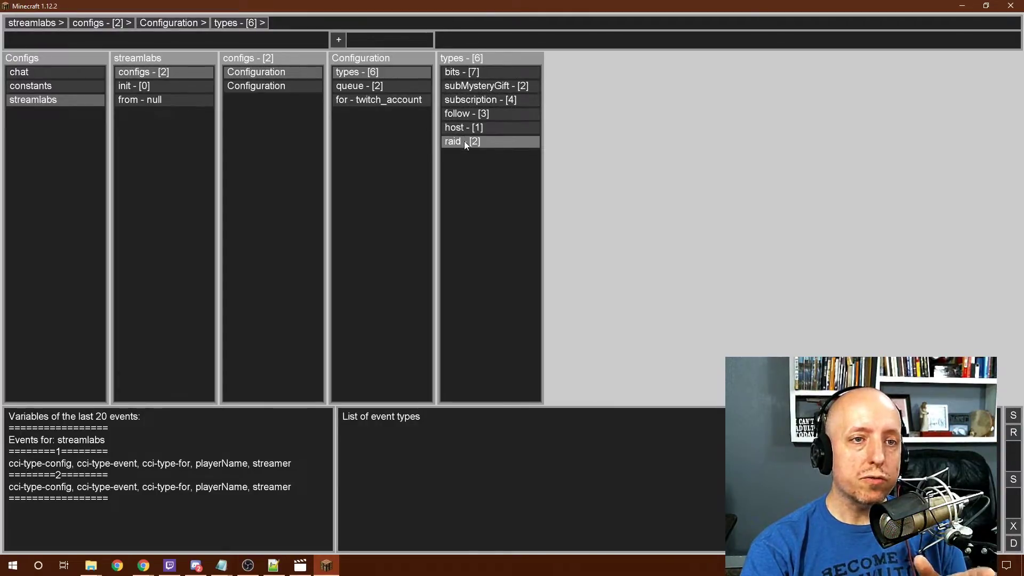
left_click(375, 87)
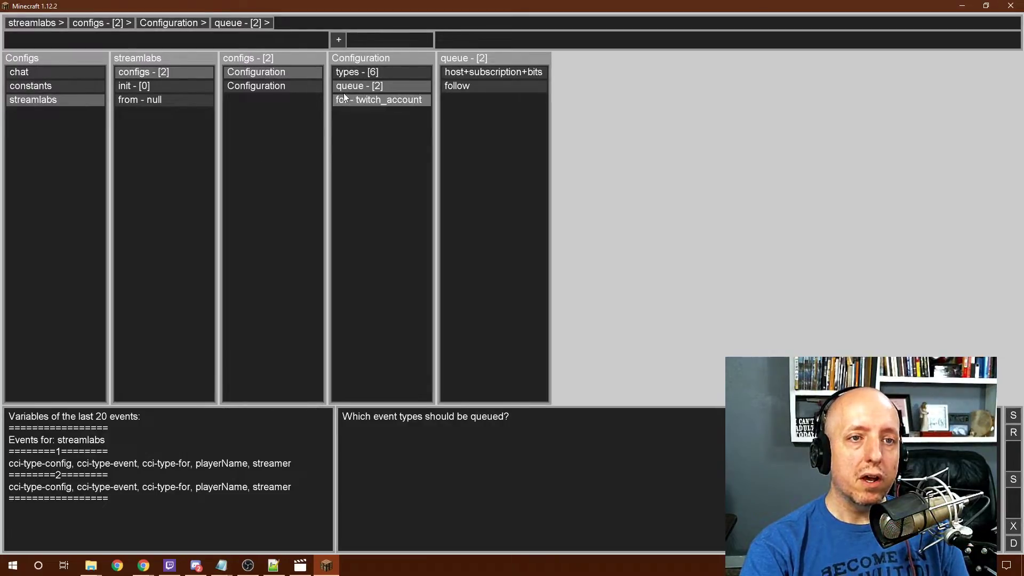
- Examine the ToastOutcome of the Bit Notification event under the bits event type
left_click(369, 75)
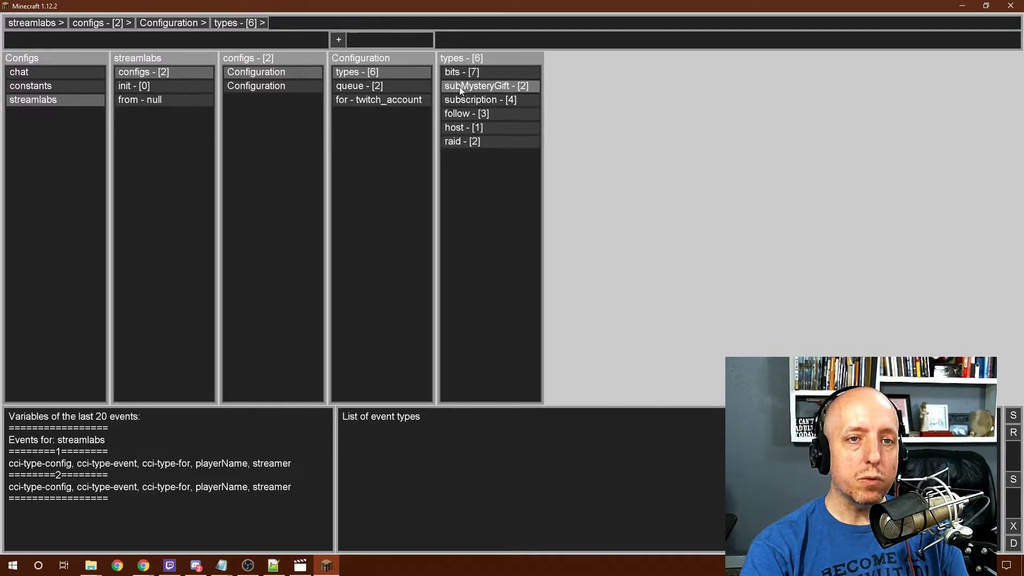
left_click(460, 74)
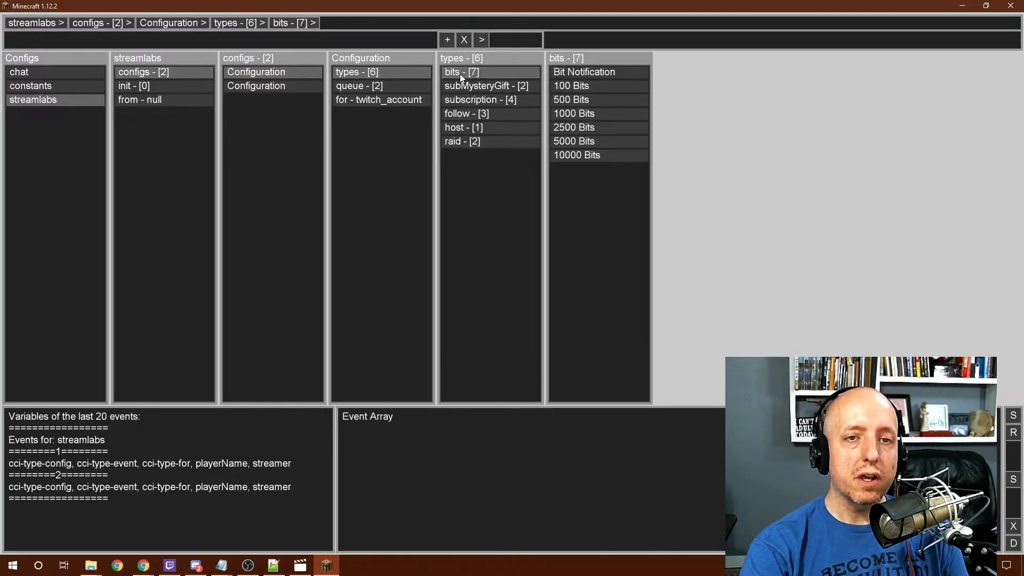
left_click(594, 71)
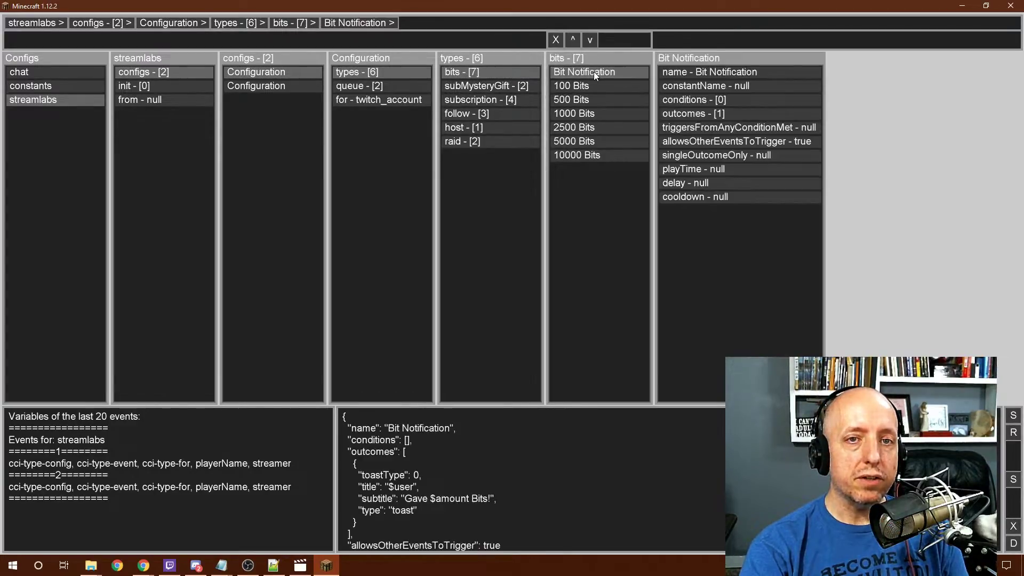
left_click(725, 114)
left_click(863, 72)
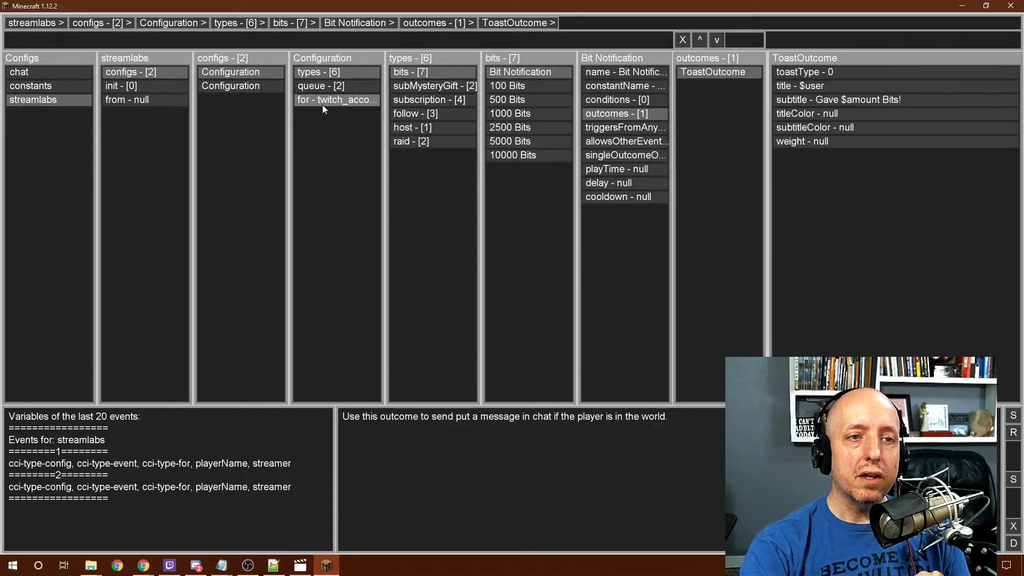
- Look through the events defined for the subMysteryGift, subscription, follow and host types
left_click(416, 86)
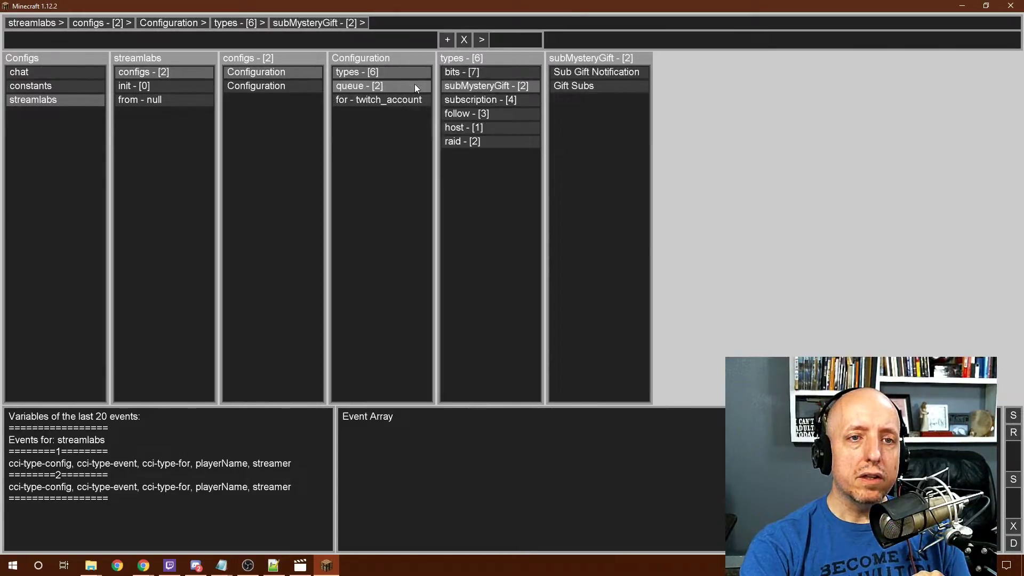
left_click(472, 101)
left_click(583, 76)
left_click(485, 112)
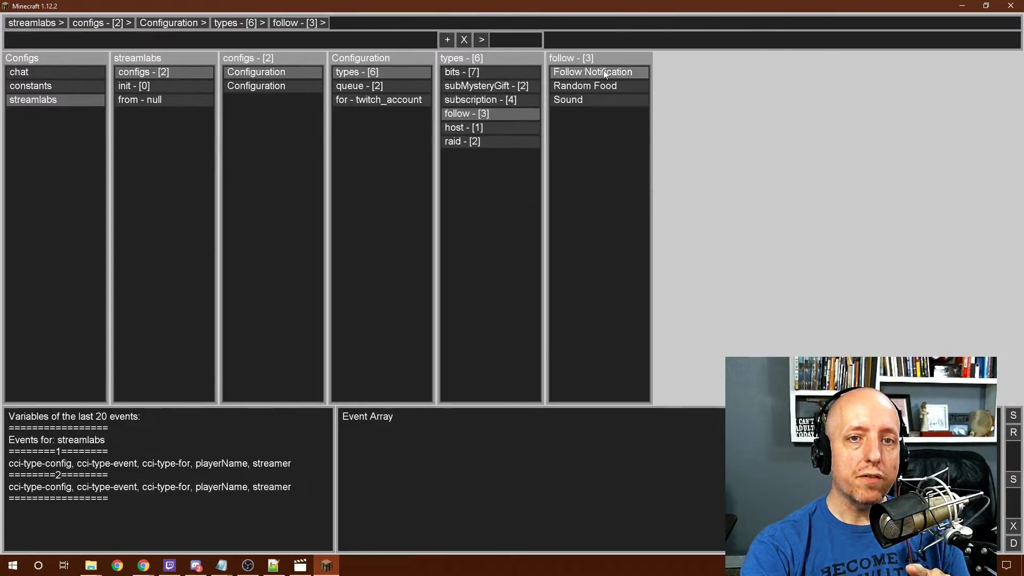
left_click(535, 127)
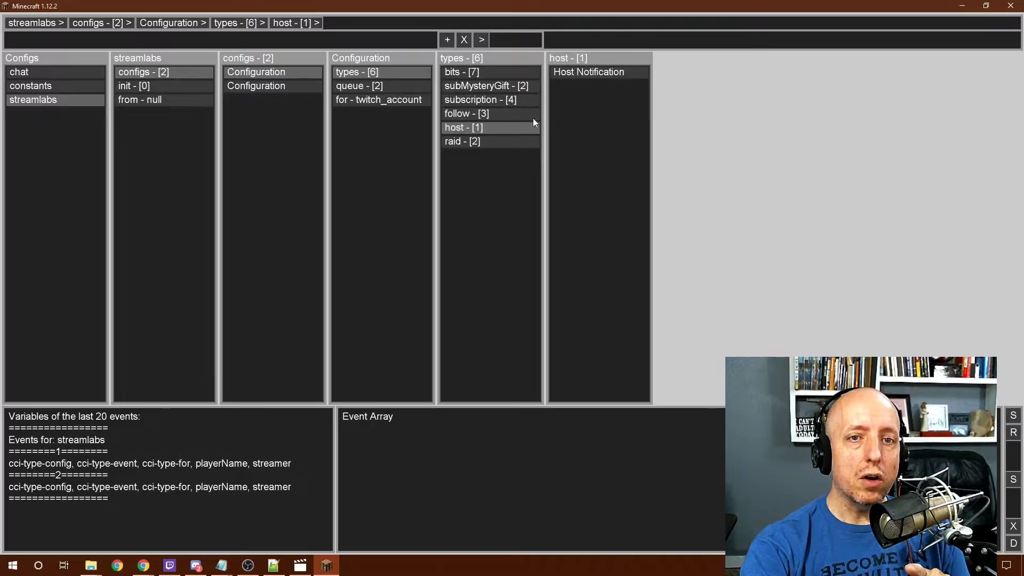
- Examine the ConditionalOutcome of the Raid of the viewers event under the raid type
left_click(504, 139)
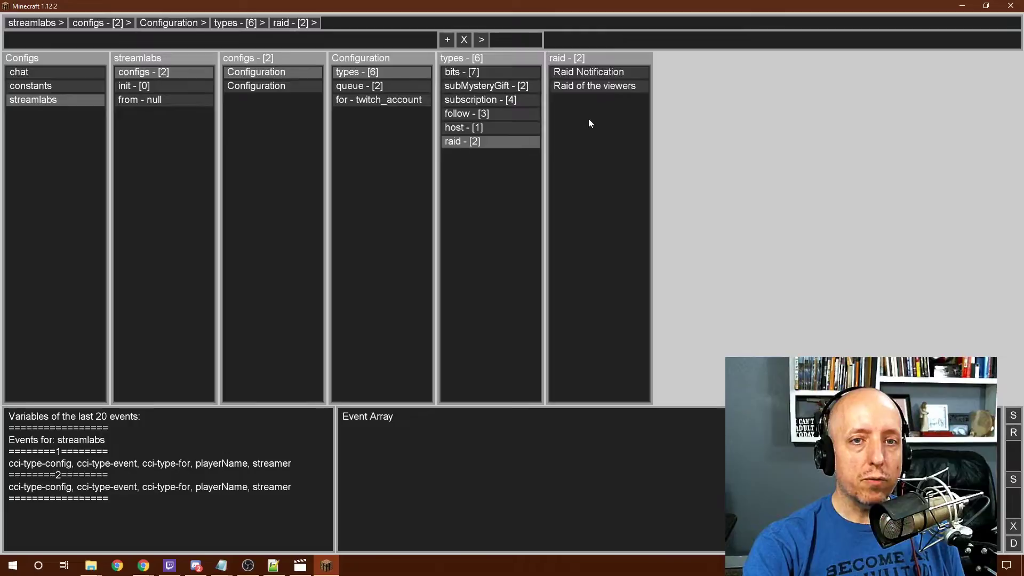
left_click(618, 86)
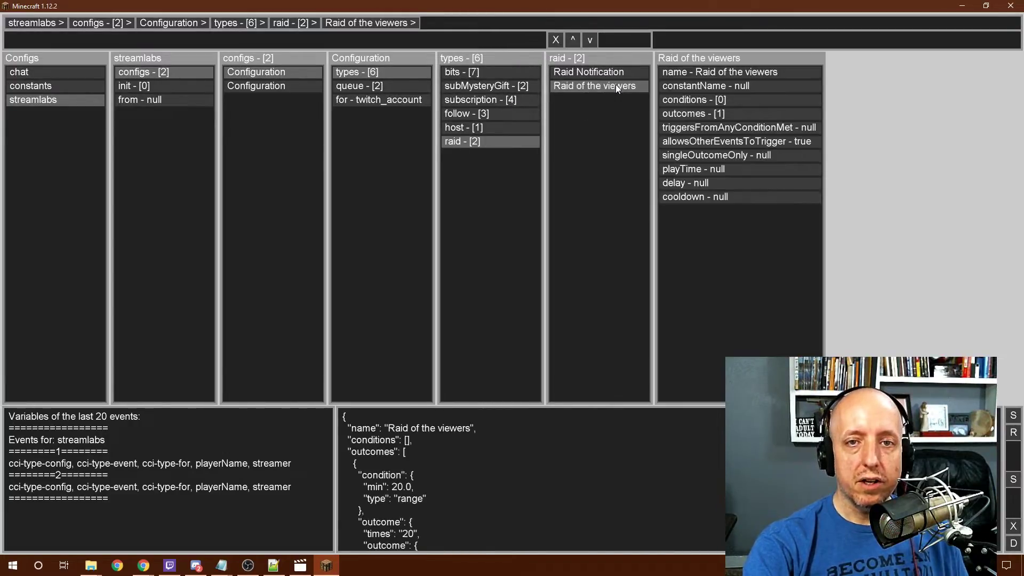
left_click(700, 115)
left_click(857, 72)
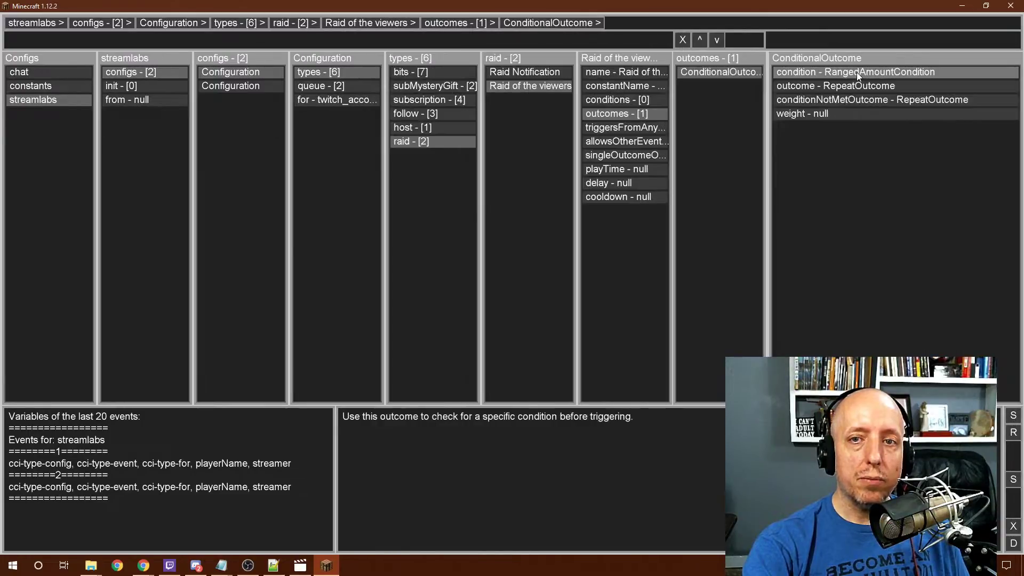
- Examine the raid event's RepeatOutcome down to the zombie summon command of its CommandOutcome, leaving the command unedited
left_click(854, 86)
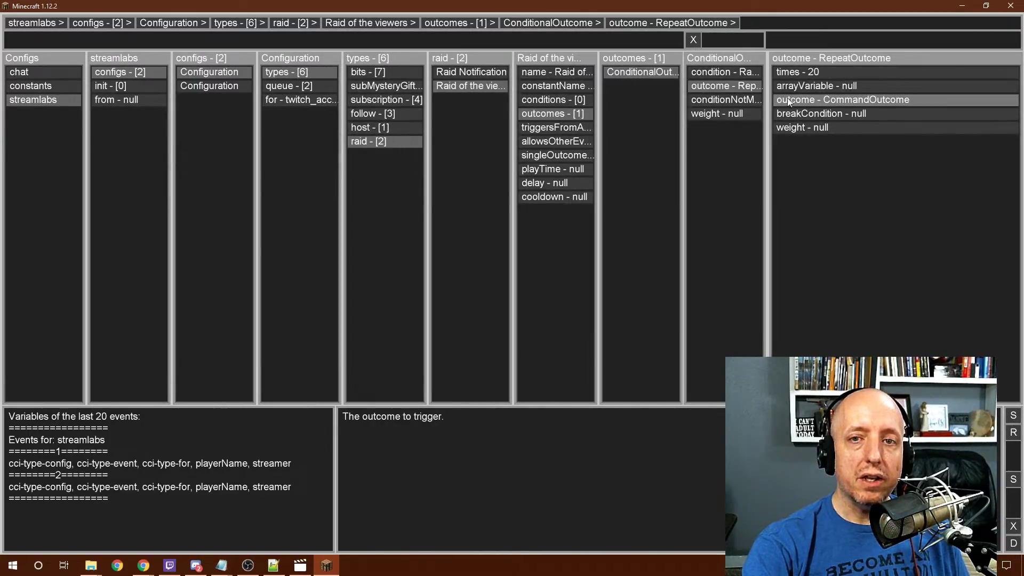
left_click(821, 99)
left_click(841, 73)
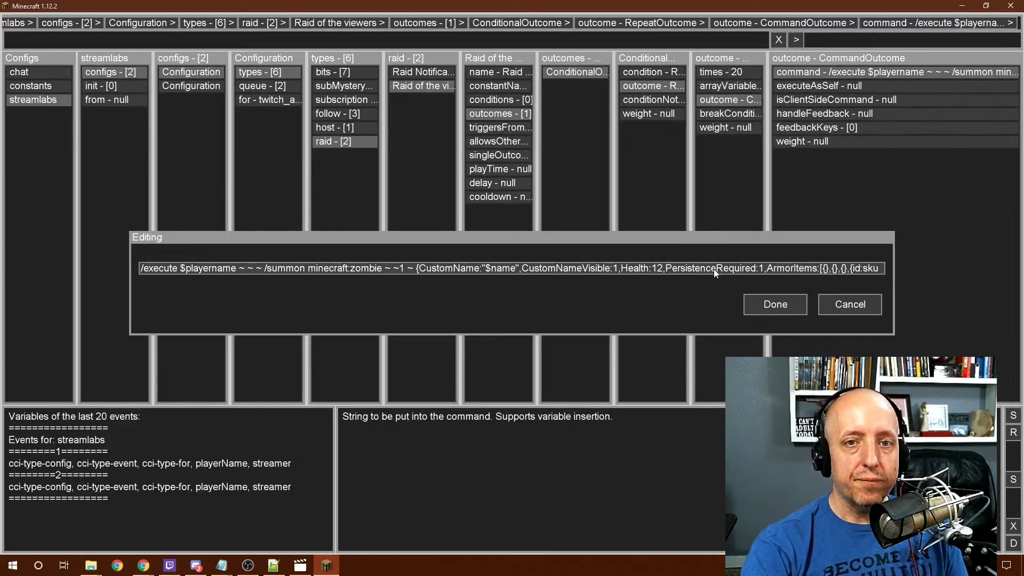
left_click(858, 305)
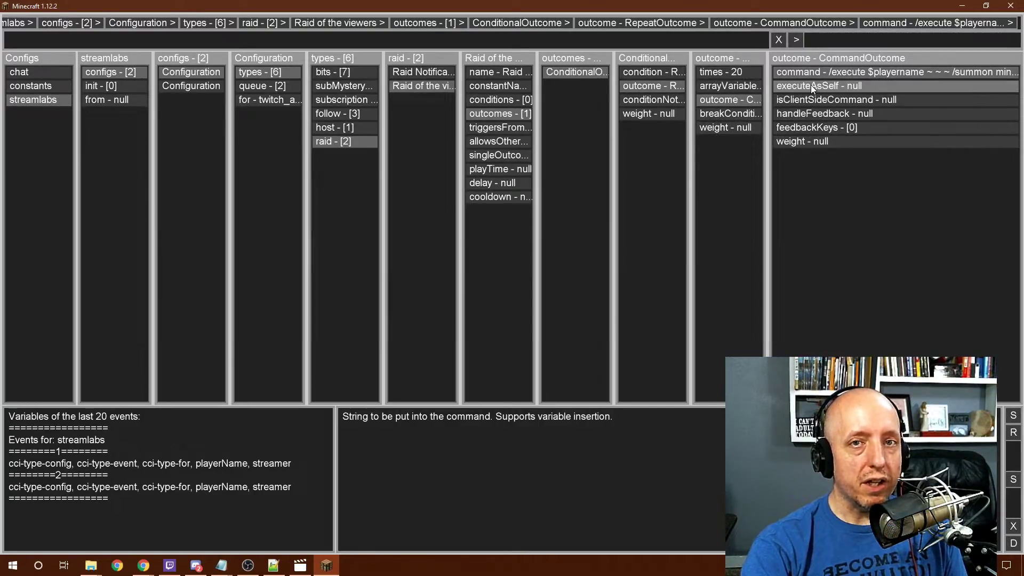
- Review the Raid of the viewers event and the second streamlabs configuration, and exit the config editor
left_click(581, 72)
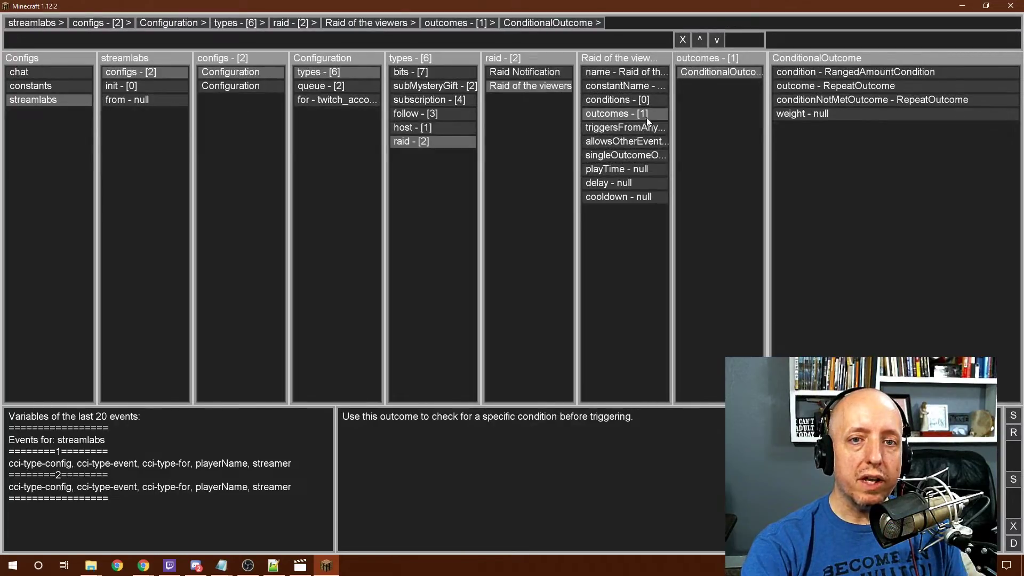
left_click(523, 84)
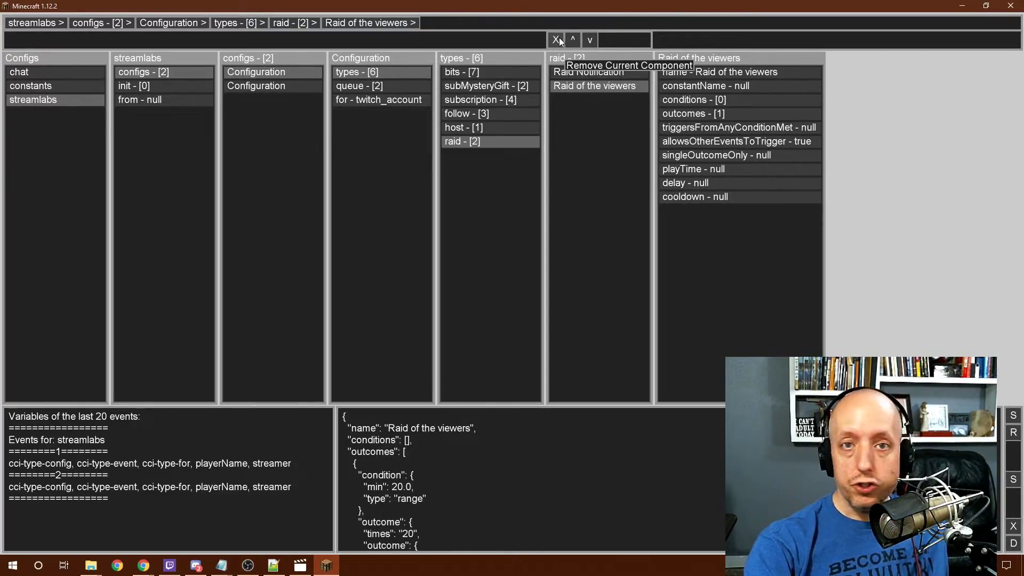
left_click(256, 89)
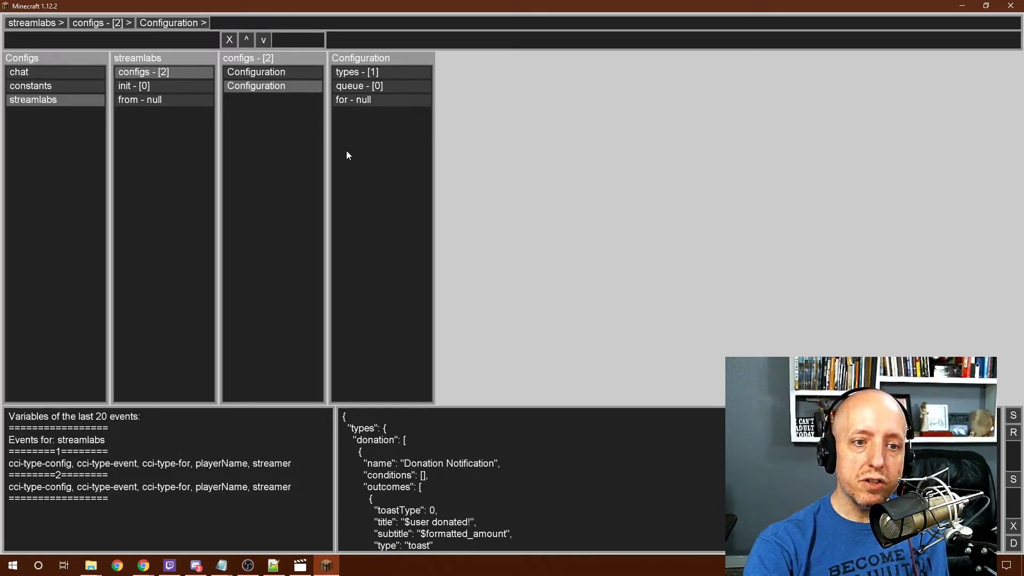
key("Escape")
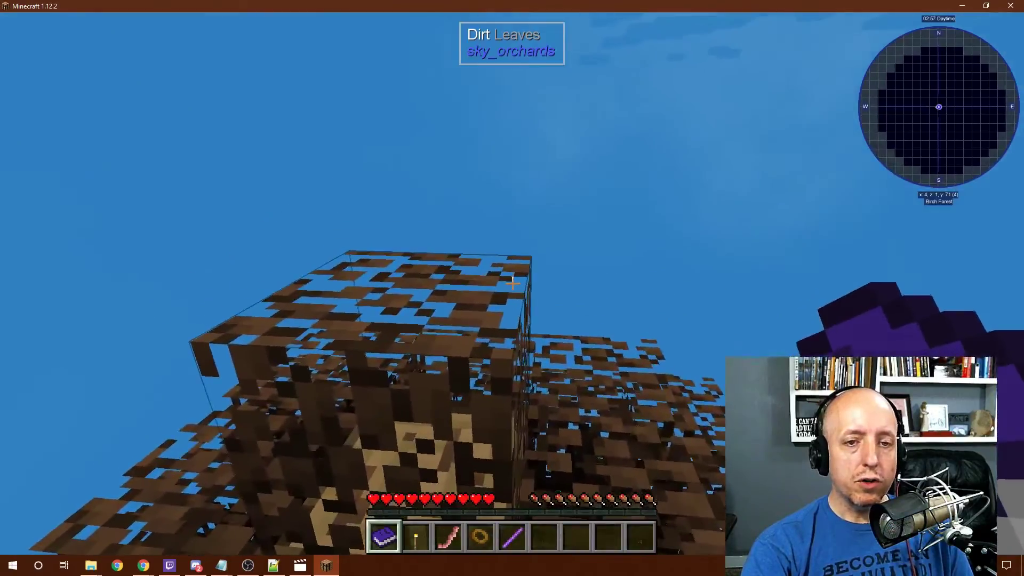
- Open the in-game chat to check the messages and notification for the subscription event
key("e")
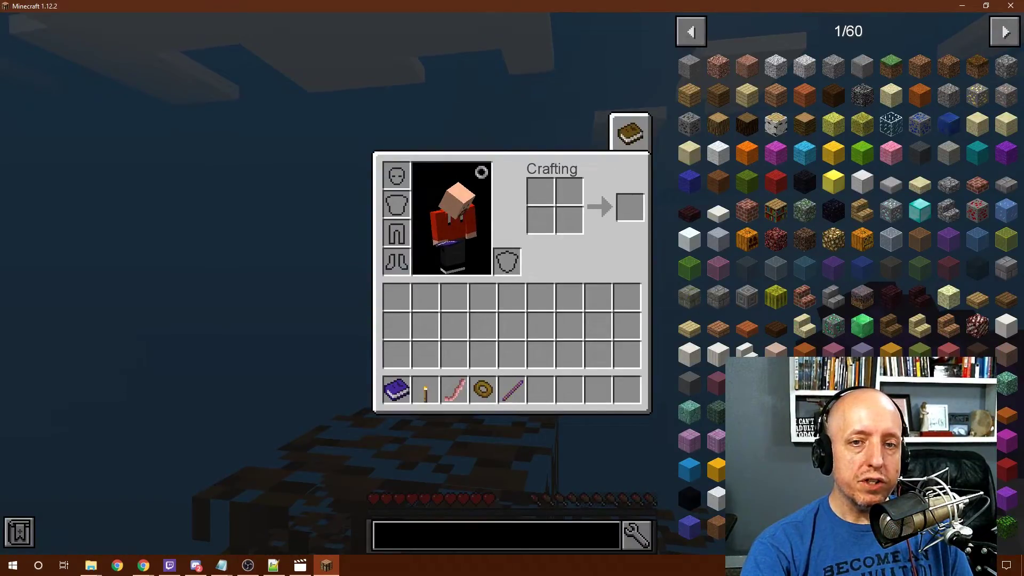
key("e")
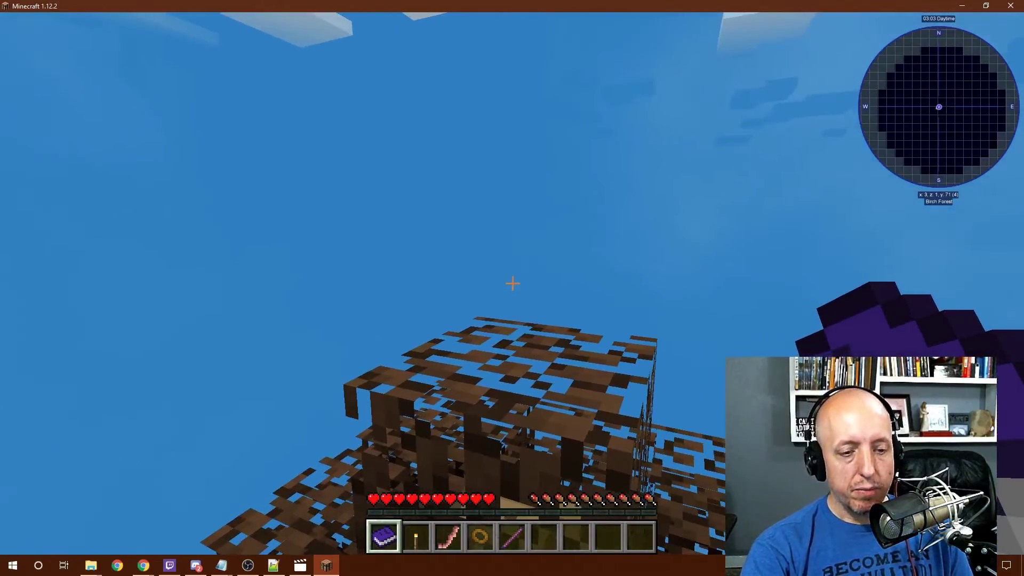
key("t")
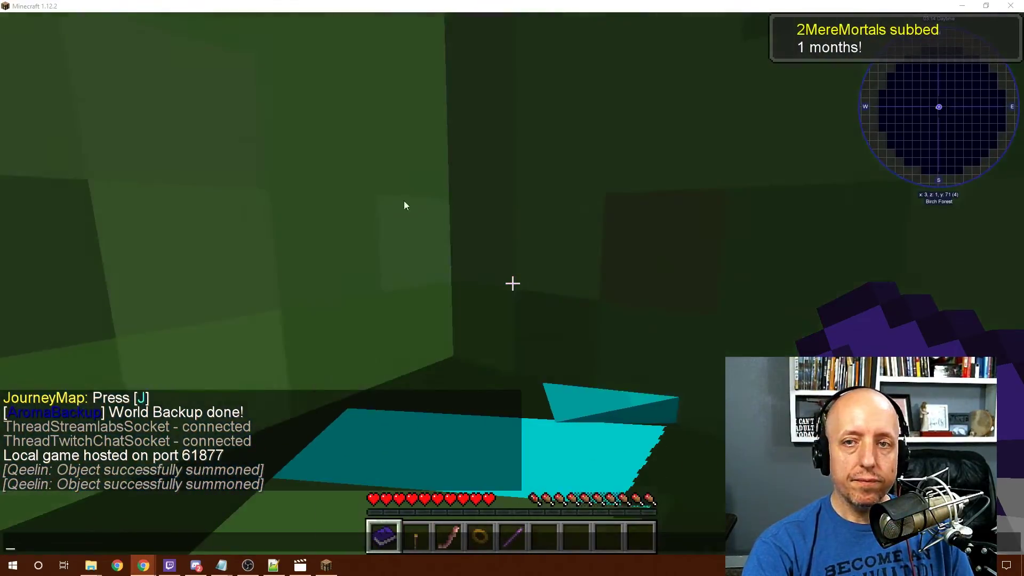
left_click(405, 205)
key("Escape")
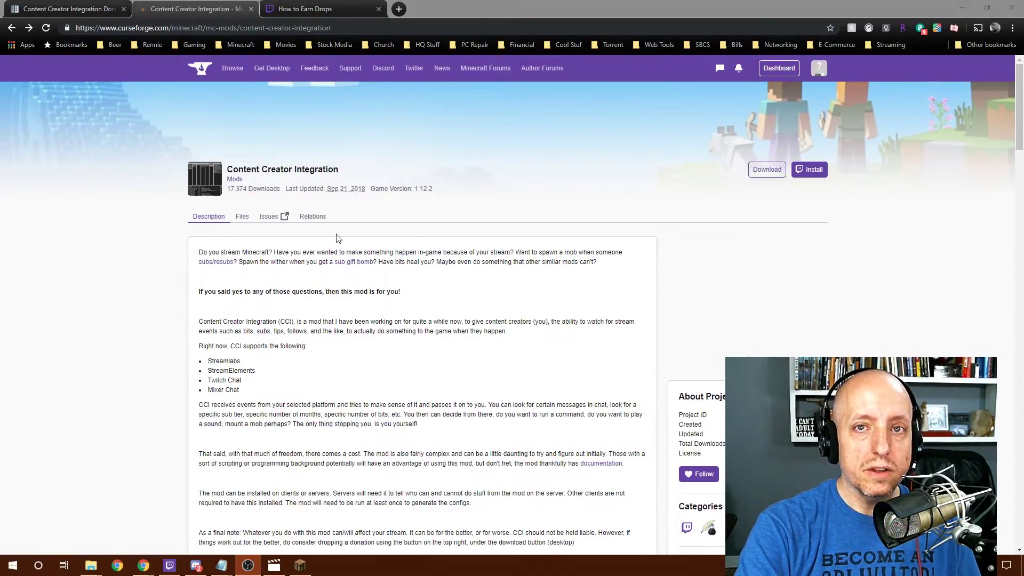
- Switch to File Explorer and locate ContentCreatorIntegration-1.12.2-1.0.2 in the mods folder of Skyfactory 4 Server
key("alt+Tab")
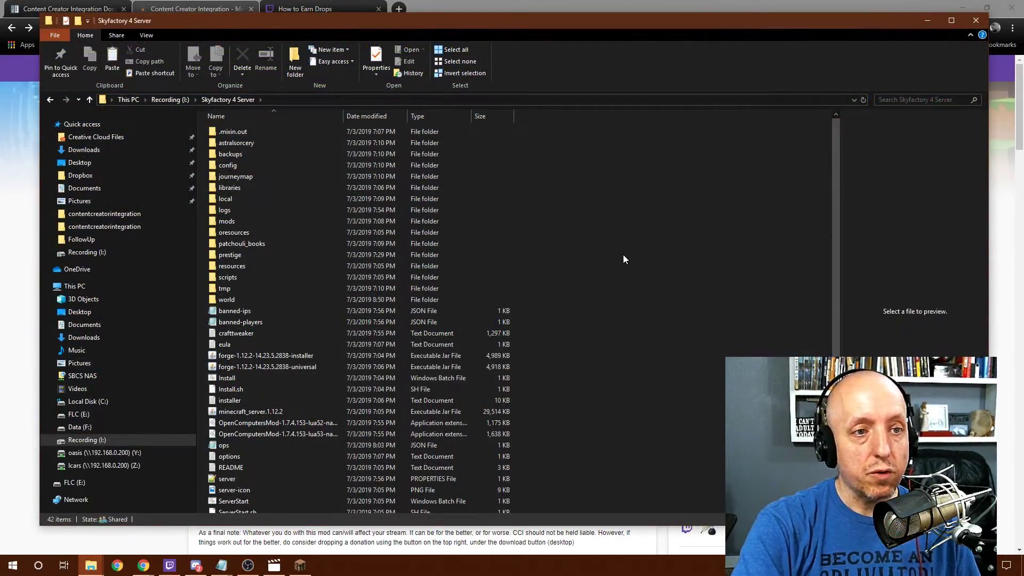
double_click(228, 222)
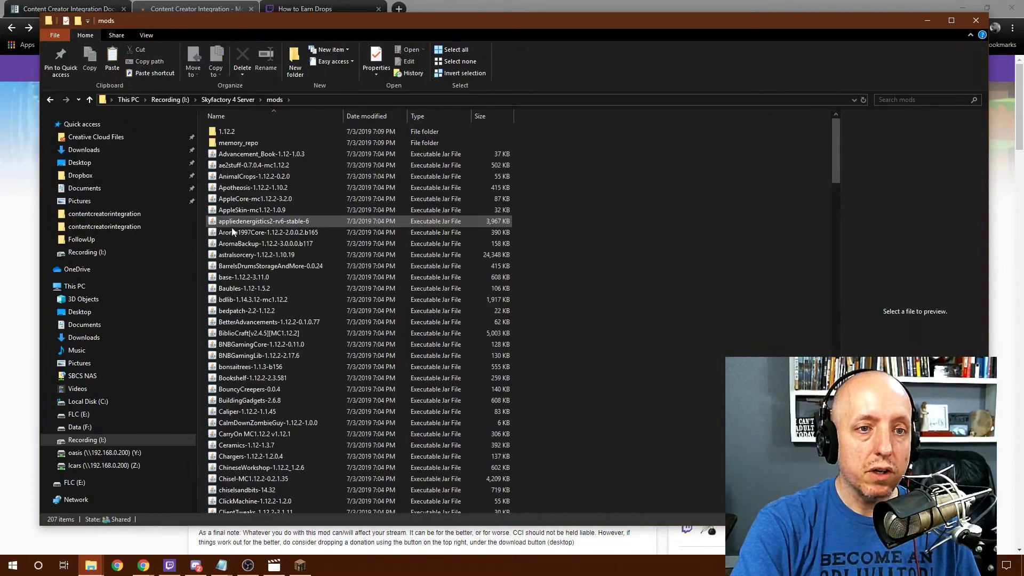
scroll(543, 318, "down", 6)
scroll(543, 319, "down", 2)
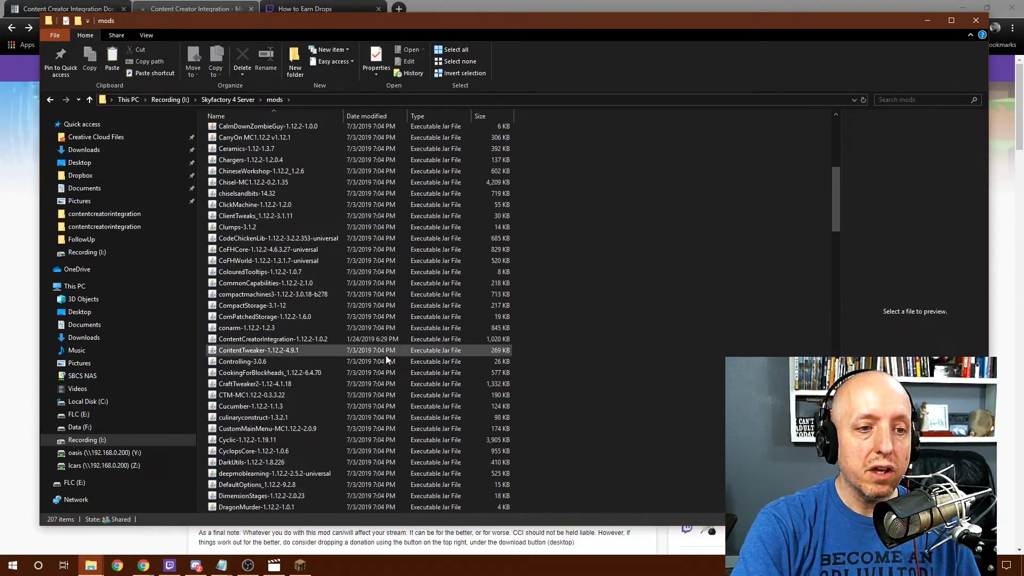
left_click(273, 340)
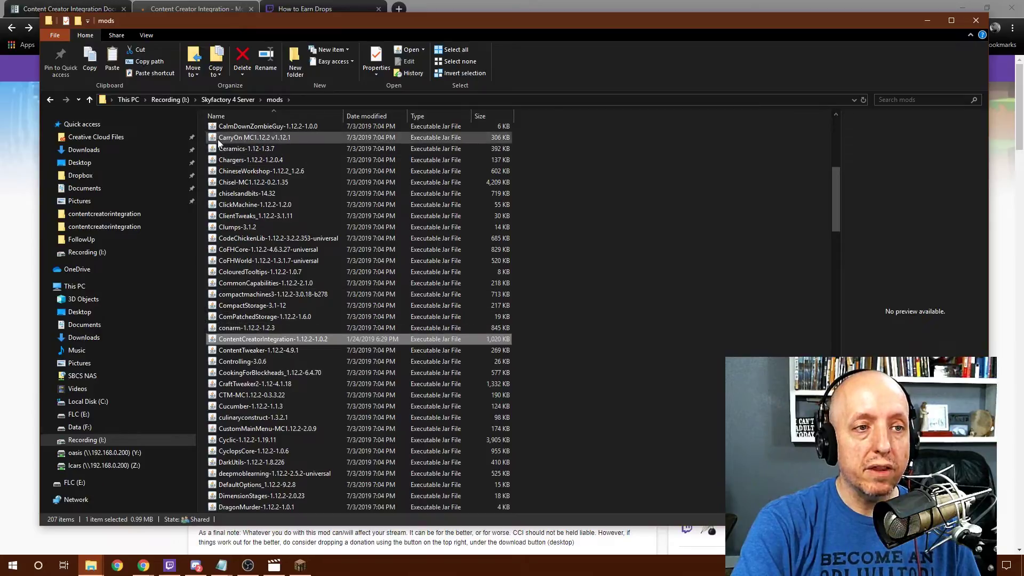
scroll(277, 219, "up", 5)
- Review the whitelist settings in the server's config\contentcreatorintegration\contentcreatorintegration.cfg in Notepad++, and close the file
left_click(88, 100)
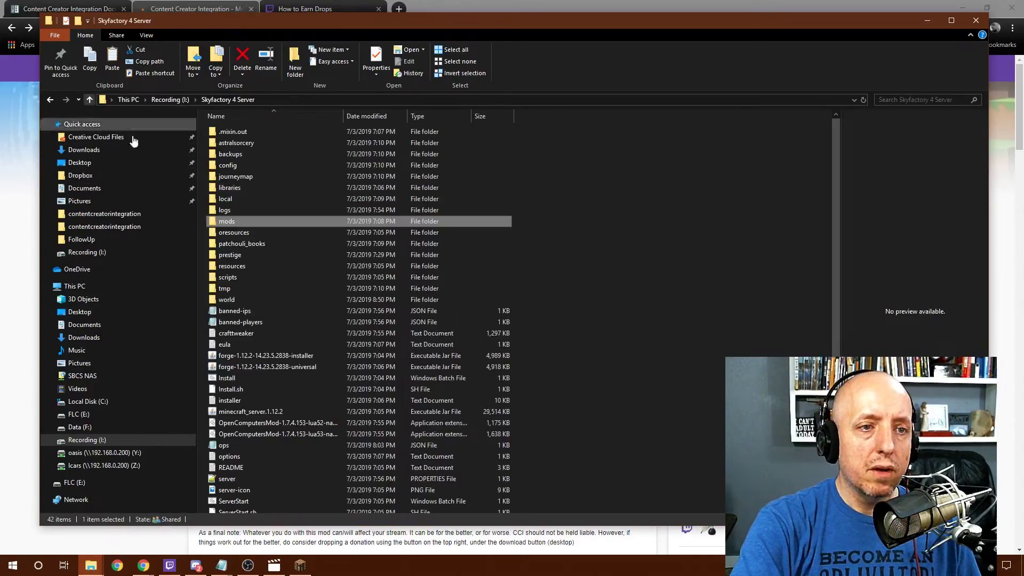
left_click(520, 227)
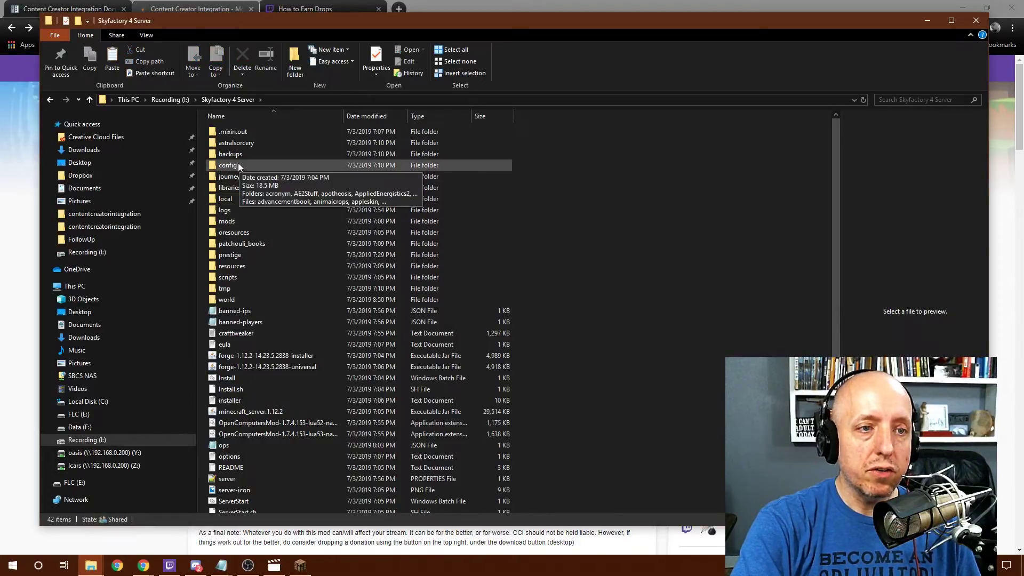
double_click(231, 166)
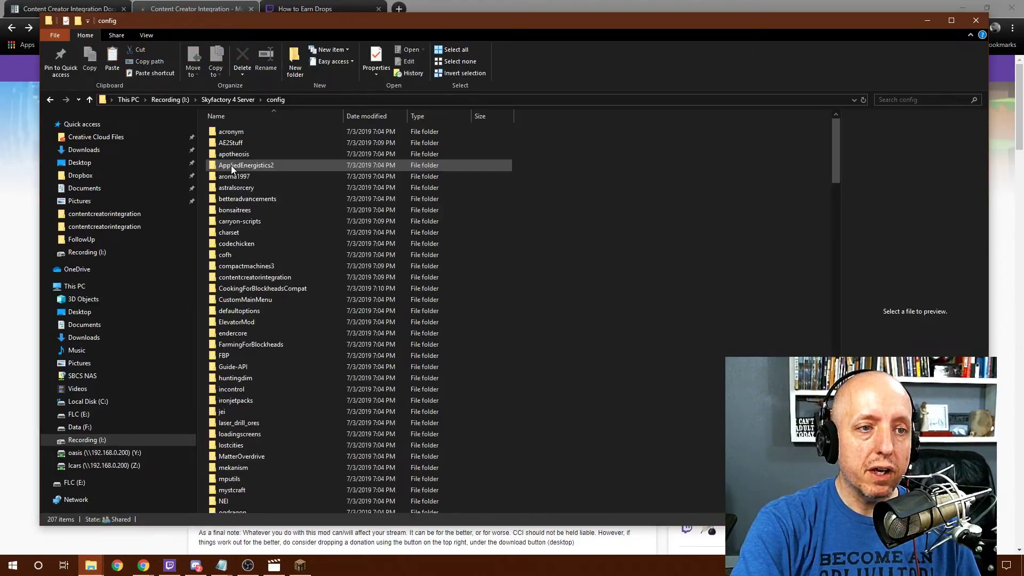
double_click(267, 276)
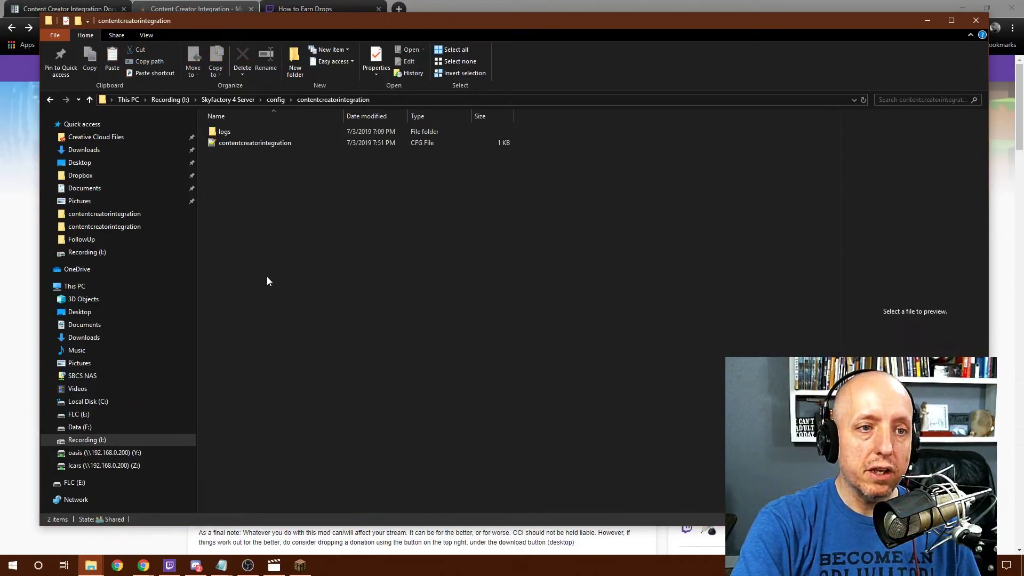
double_click(248, 143)
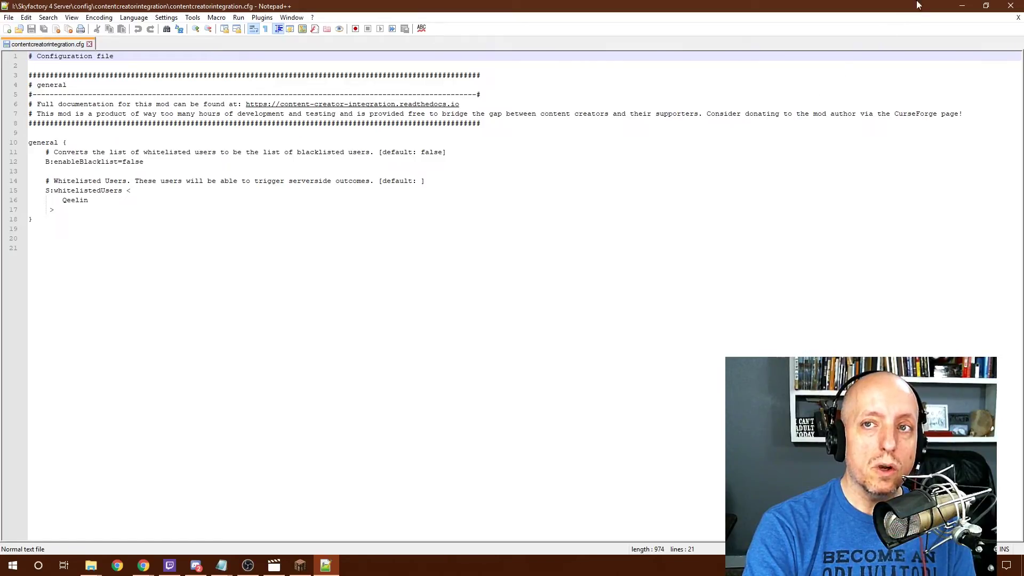
left_click(1010, 6)
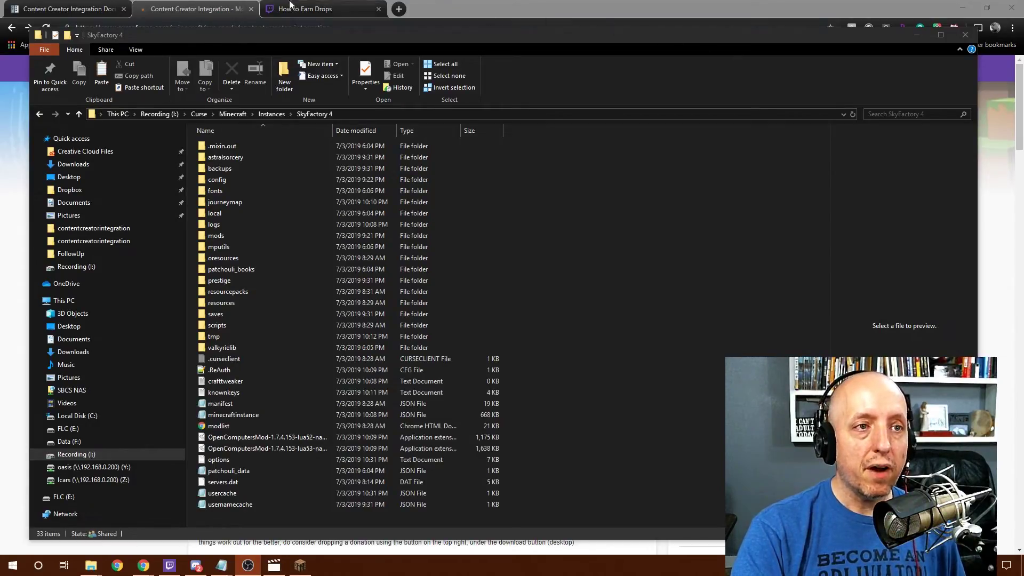
- Switch to the SkyFactory 4 client instance in File Explorer and open its mods folder
left_click(210, 8)
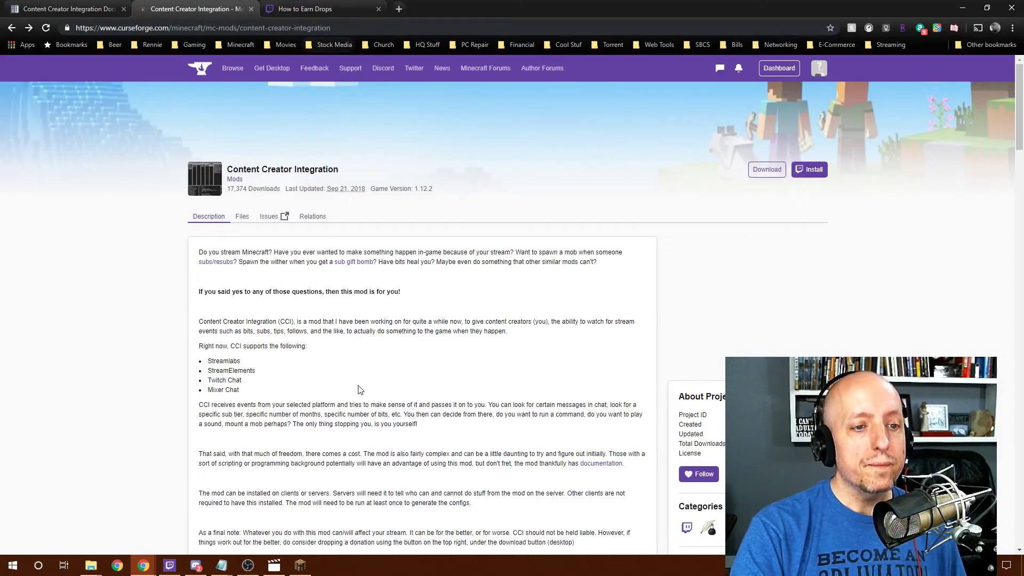
mouse_move(90, 566)
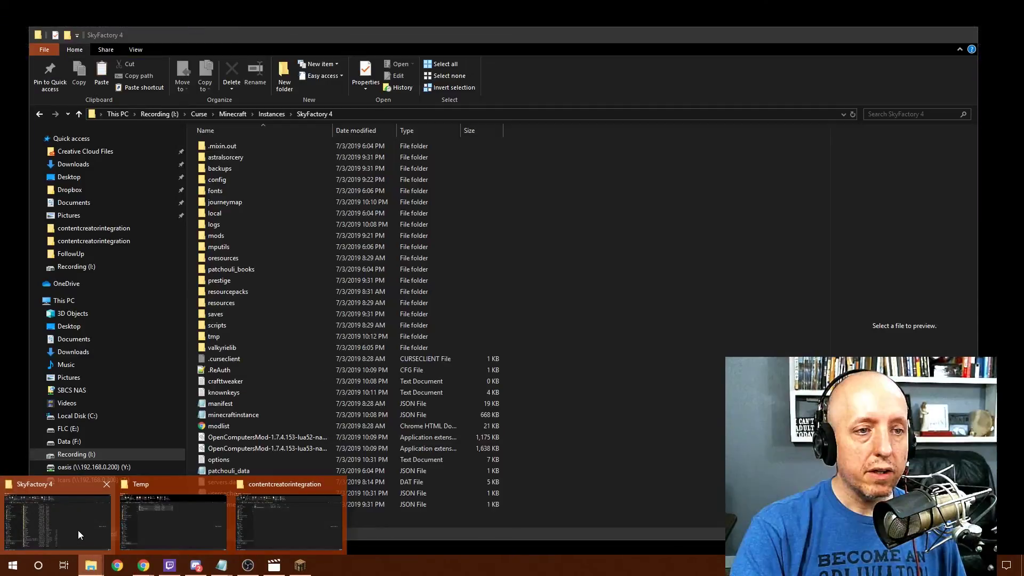
left_click(78, 530)
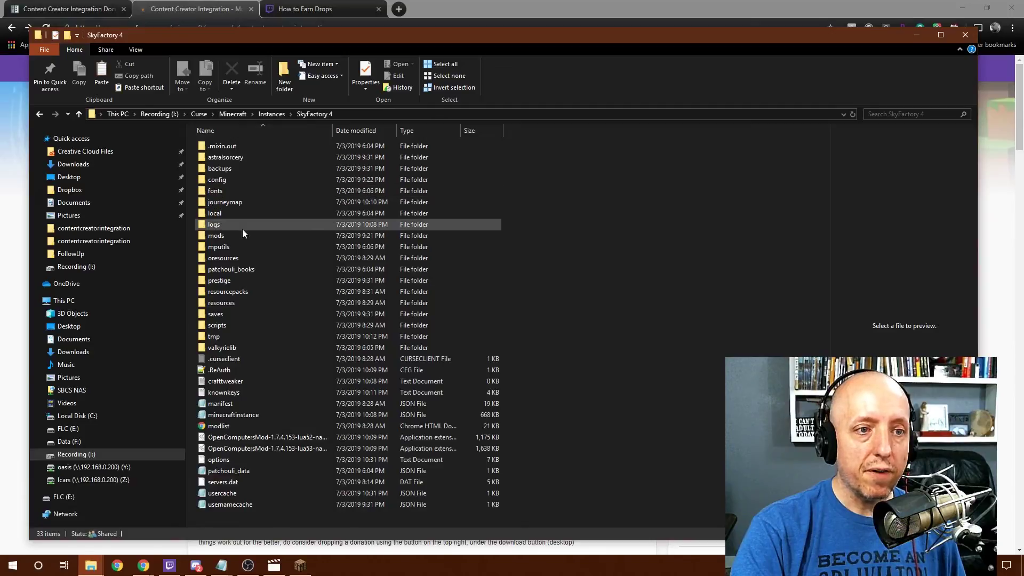
double_click(222, 235)
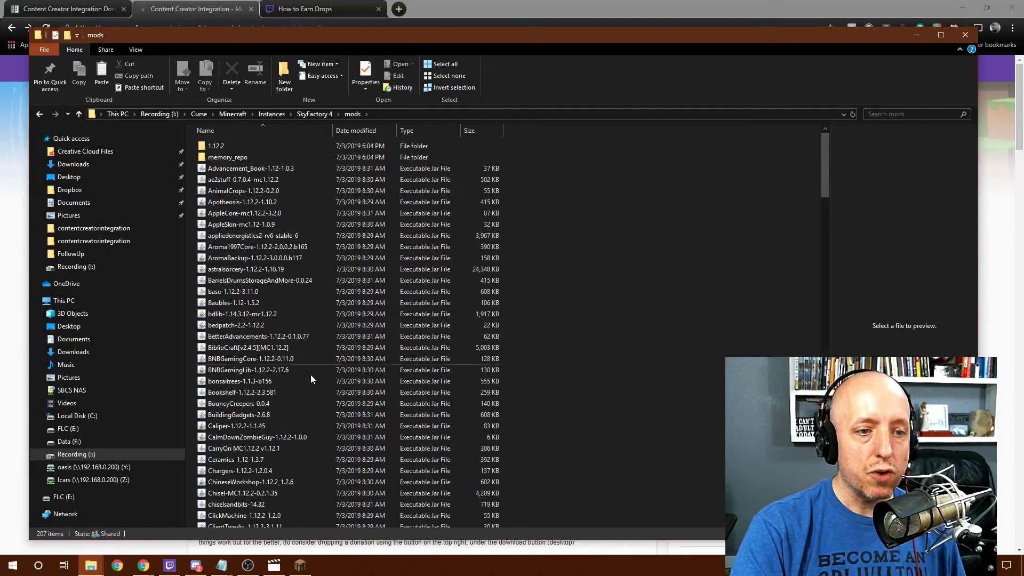